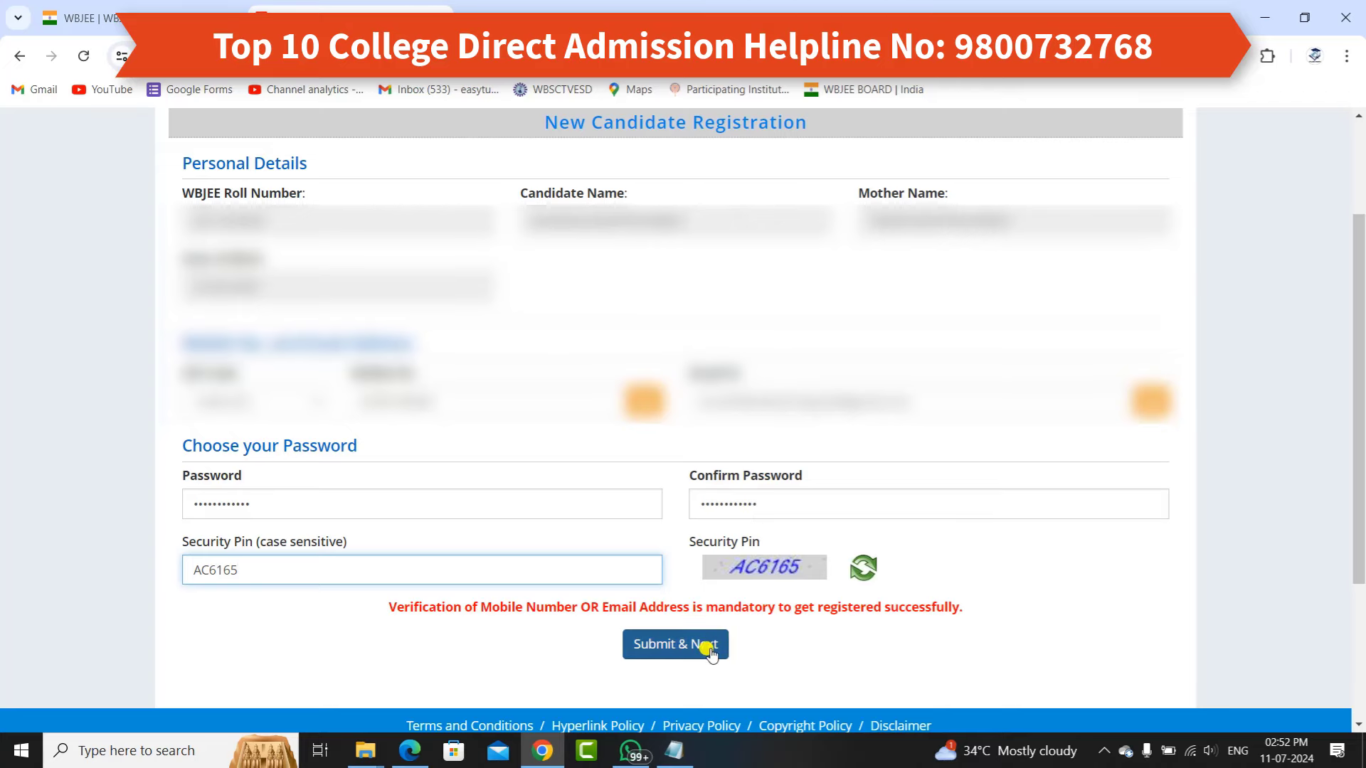
# Submit and confirm the new candidate registration, and open the application form for filling.
pyautogui.click(669, 649)
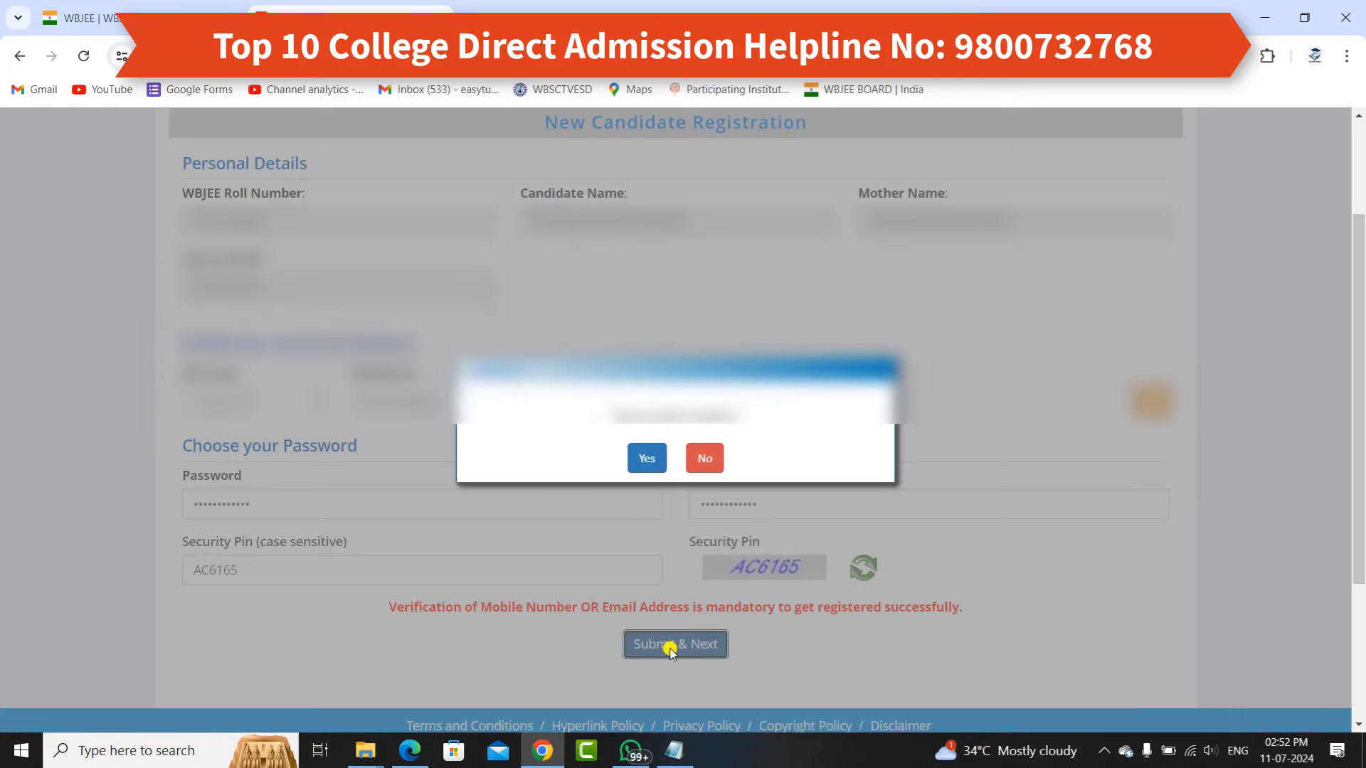
pyautogui.click(640, 461)
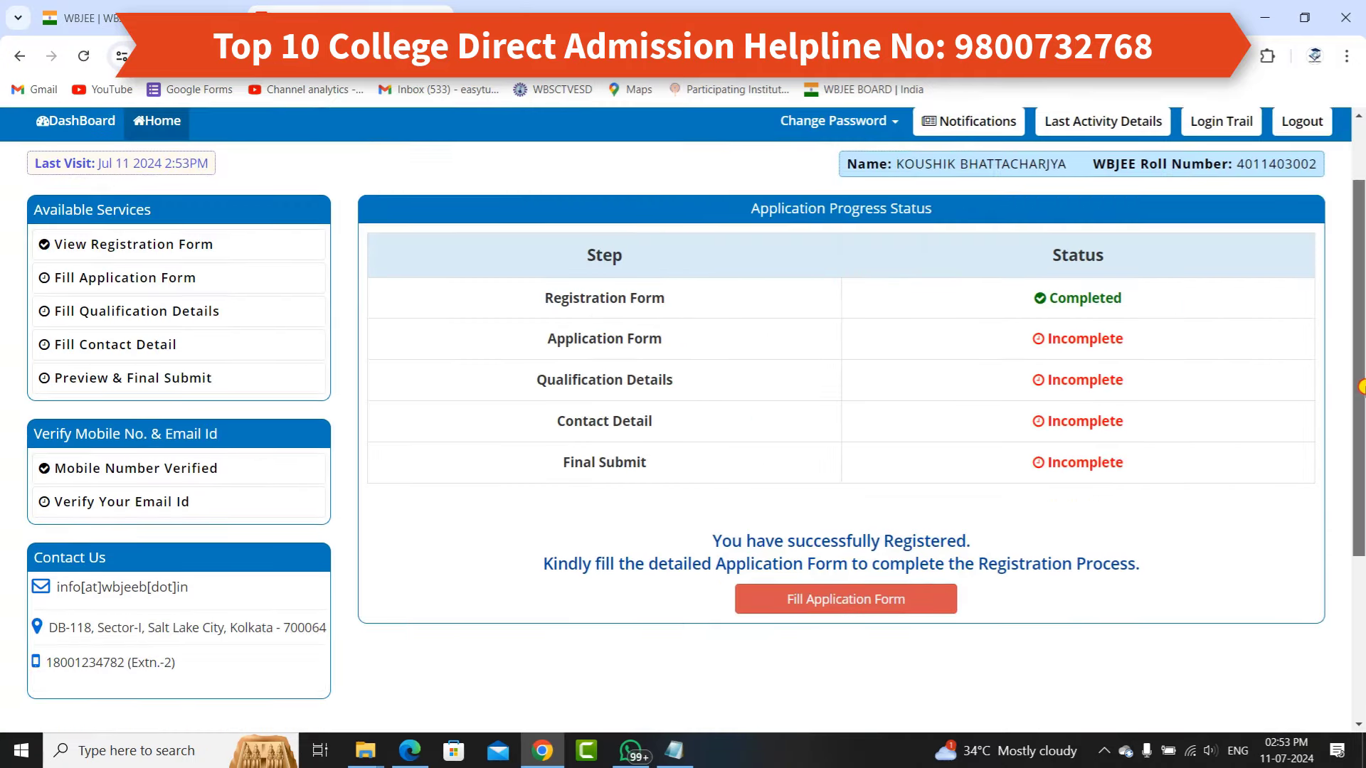
pyautogui.moveTo(1360, 386); pyautogui.dragTo(1361, 389)
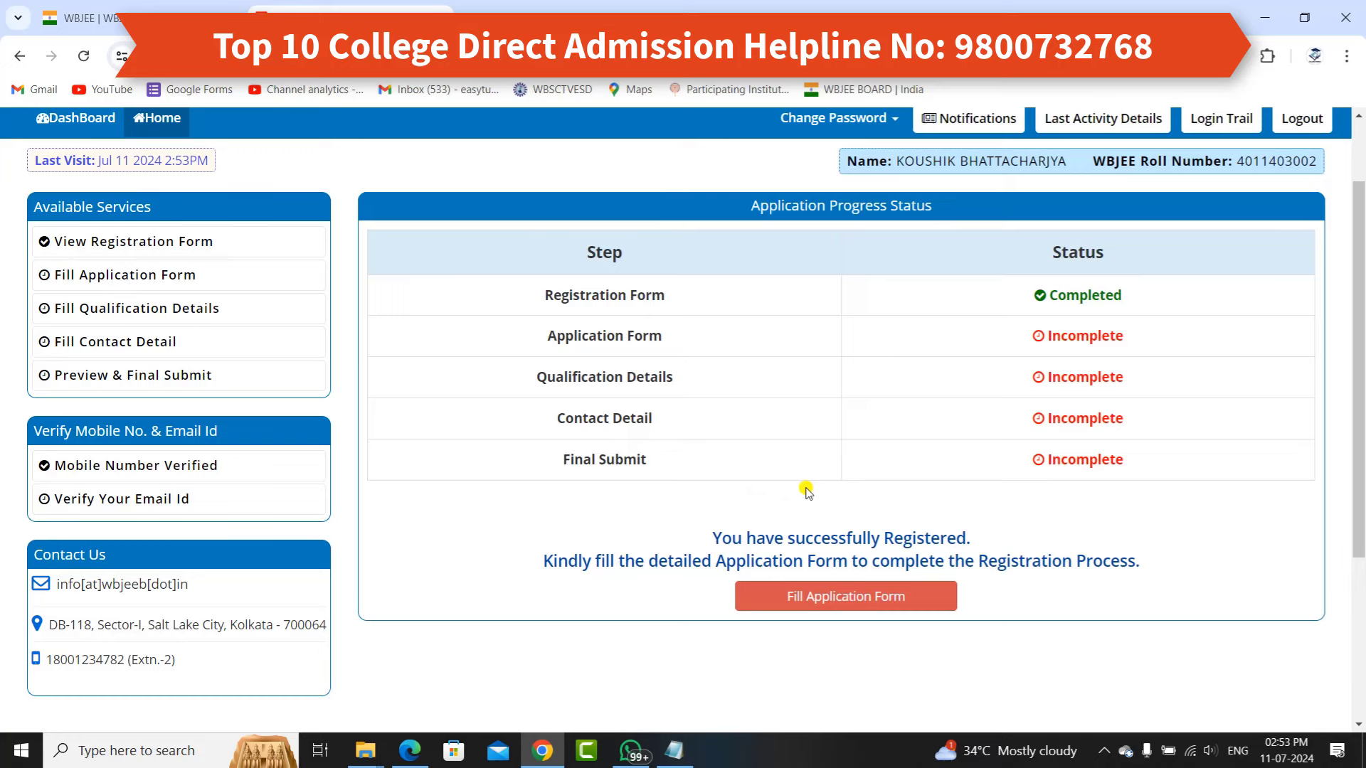
pyautogui.click(839, 601)
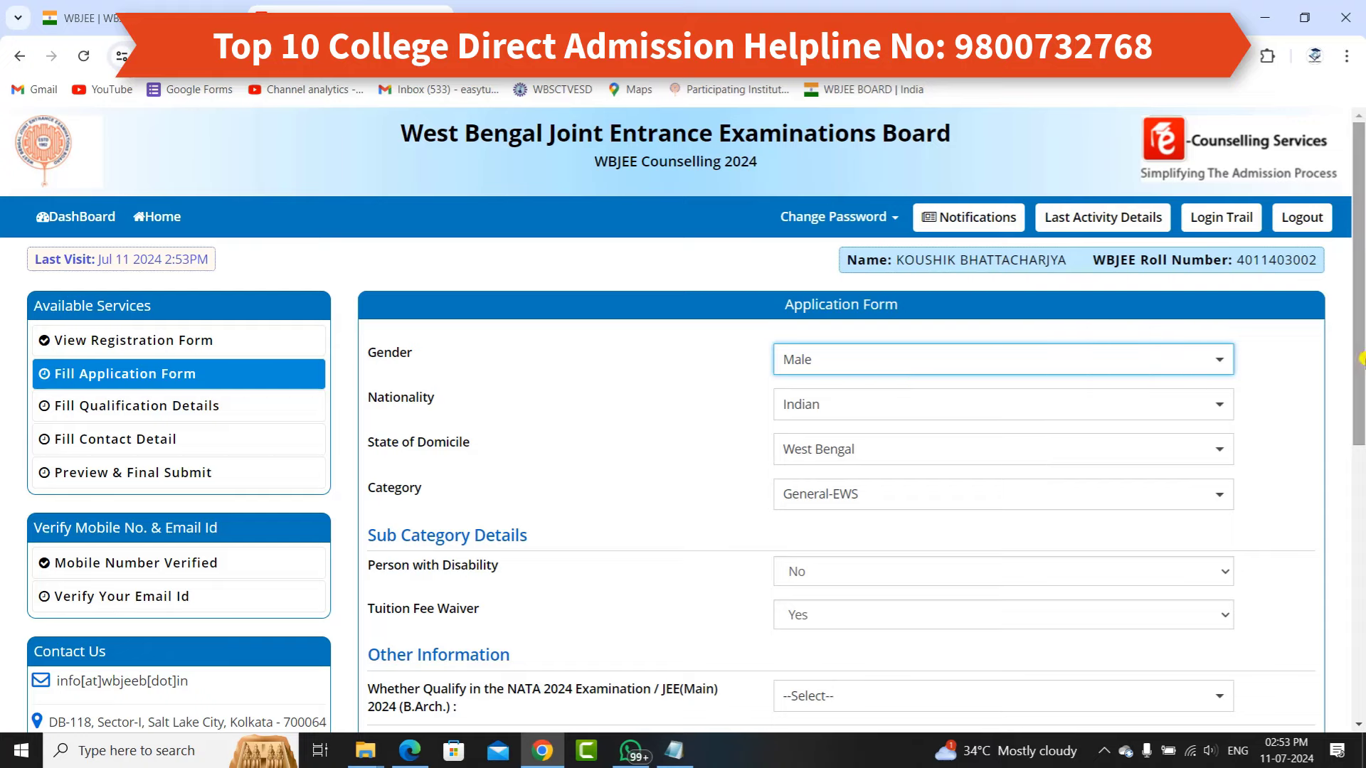
# Answer NO to whether the candidate qualified in the NATA 2024 / JEE(Main) 2024 (B.Arch.) examination.
pyautogui.scroll(-1, 882, 356)
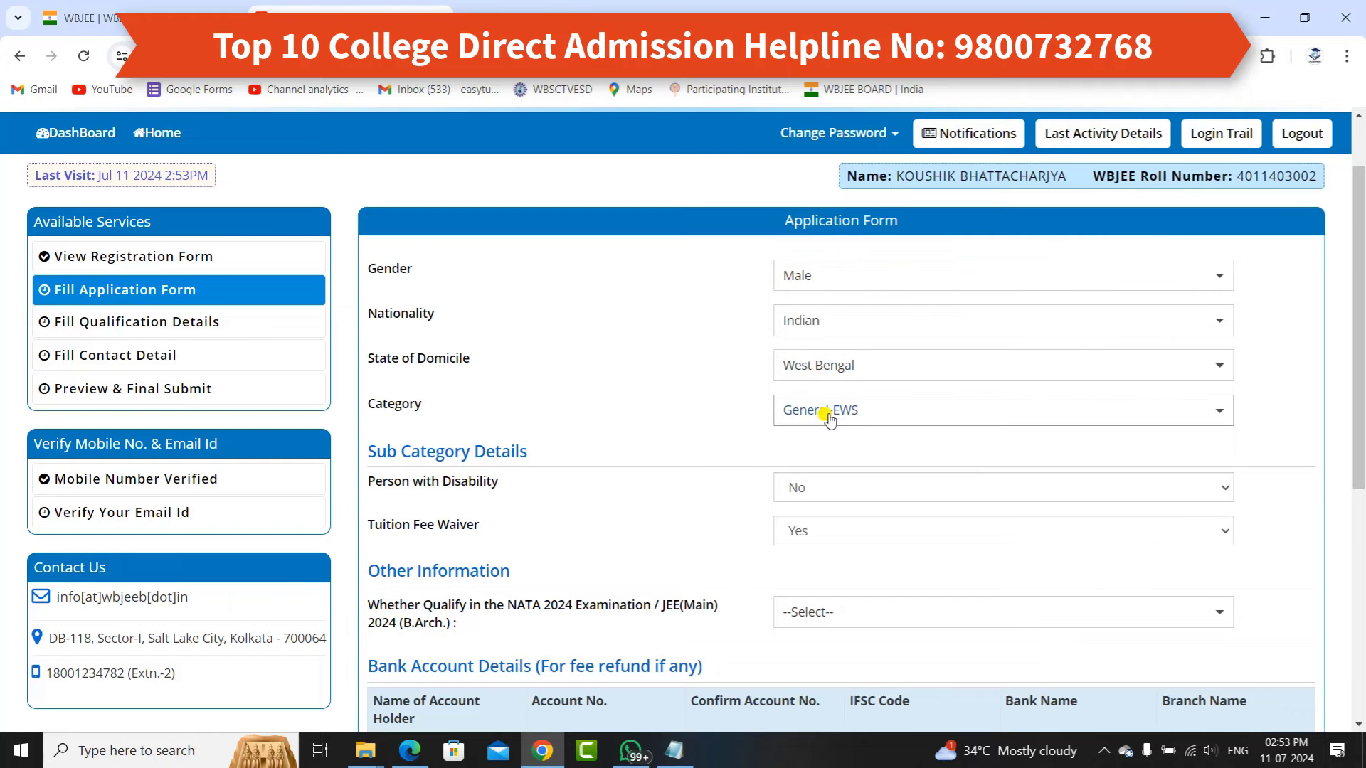
pyautogui.scroll(-1, 846, 468)
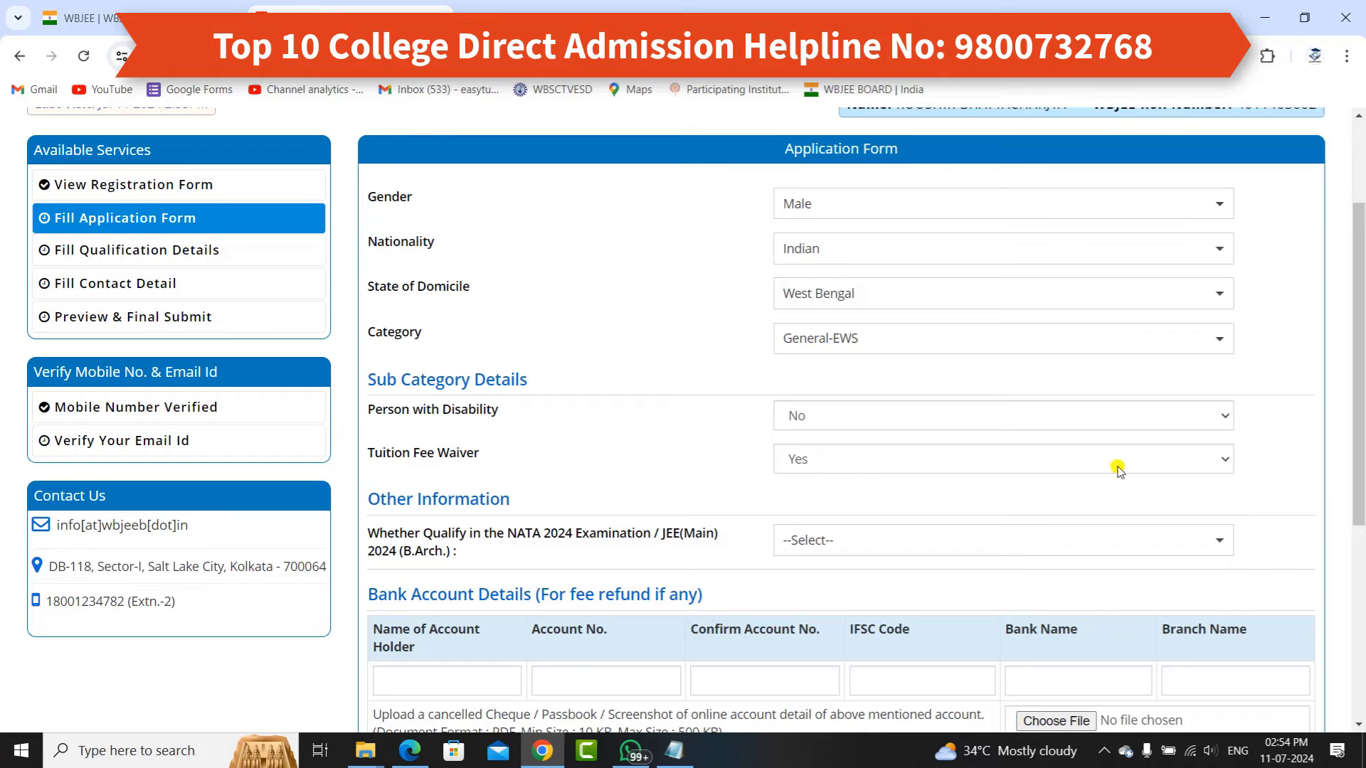
pyautogui.scroll(-3, 1119, 470)
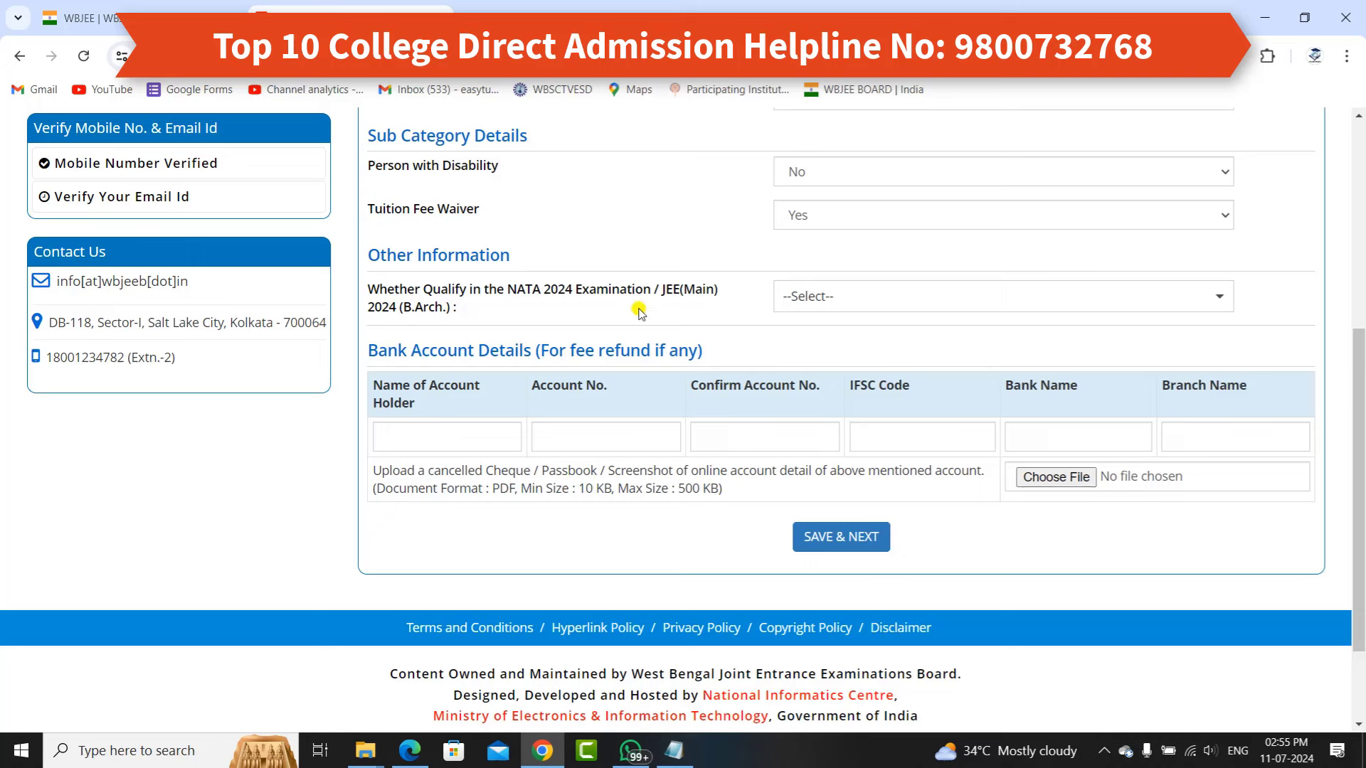
pyautogui.click(844, 305)
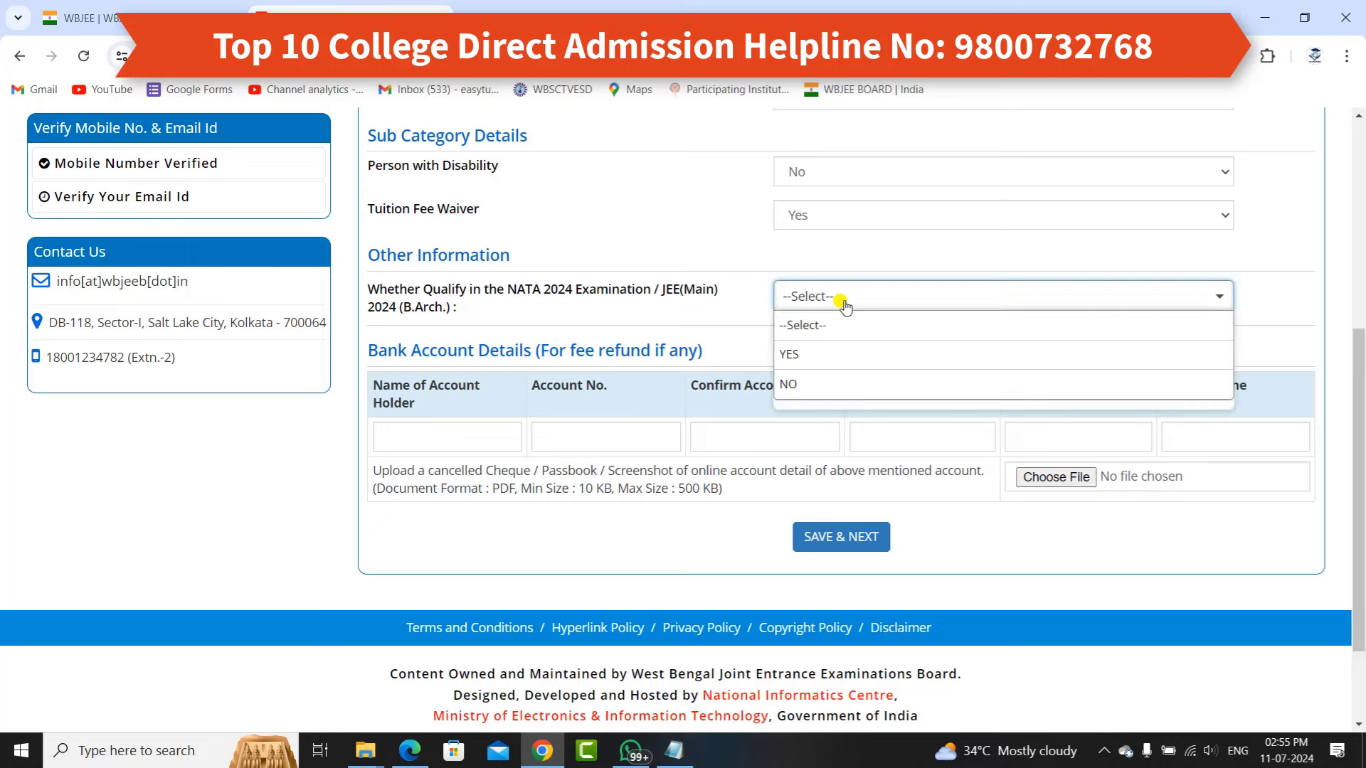
pyautogui.click(811, 387)
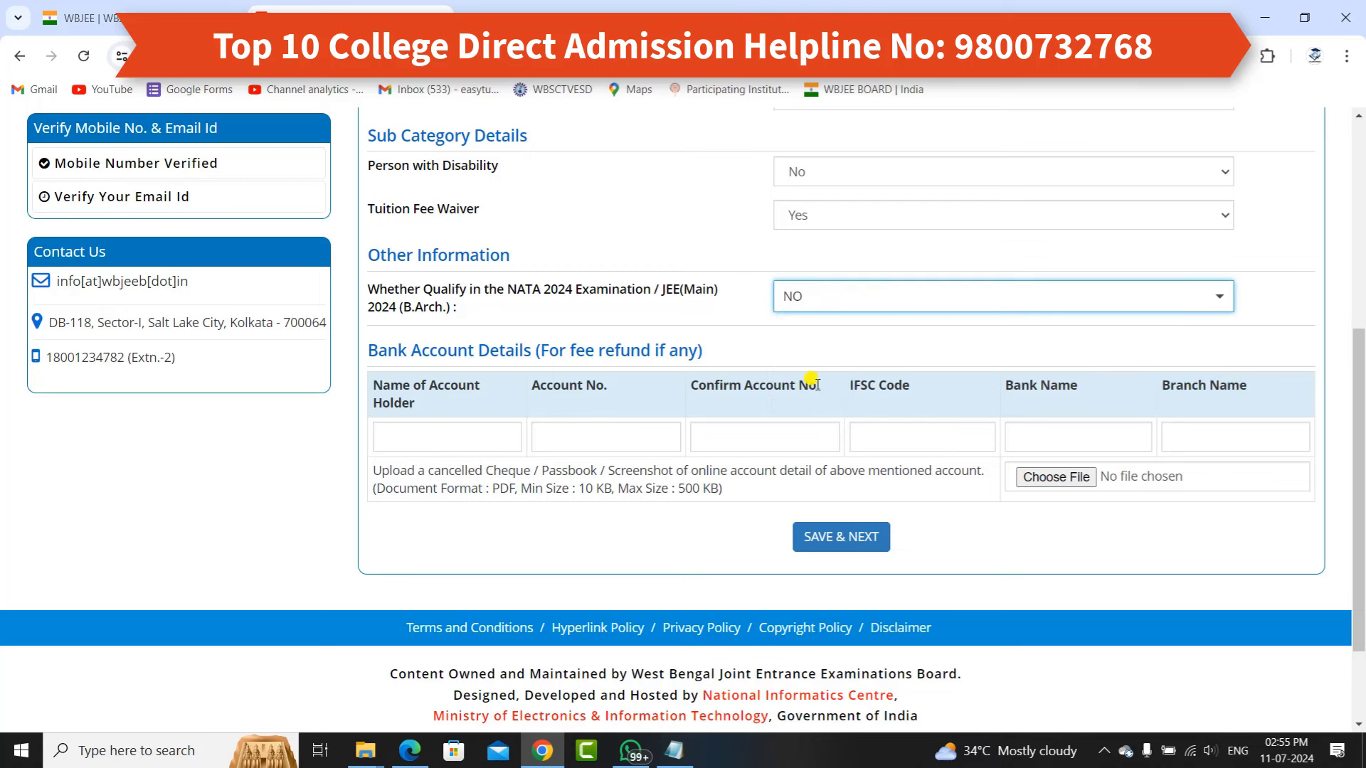
# Complete the refund bank account details with the account proof PDF, and save the application form.
pyautogui.click(402, 441)
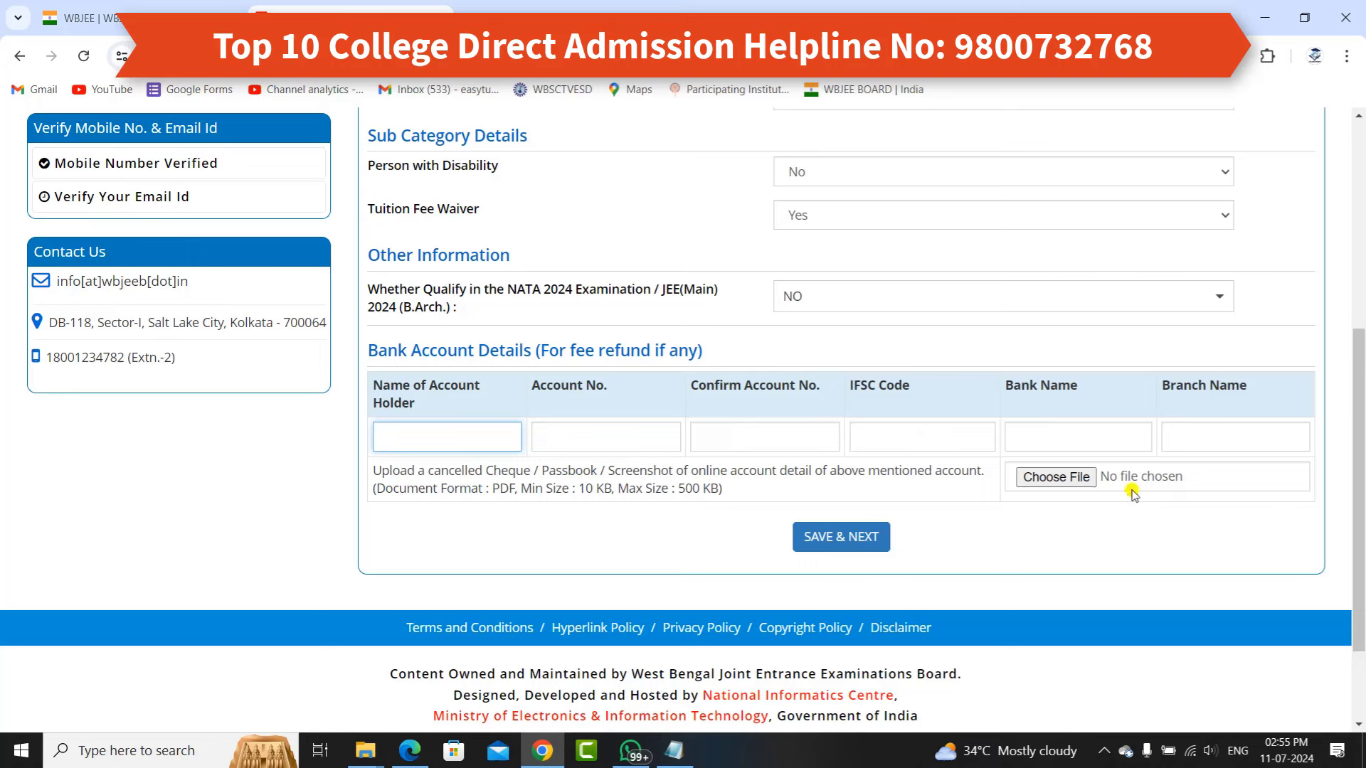
pyautogui.moveTo(1361, 471); pyautogui.dragTo(1361, 491)
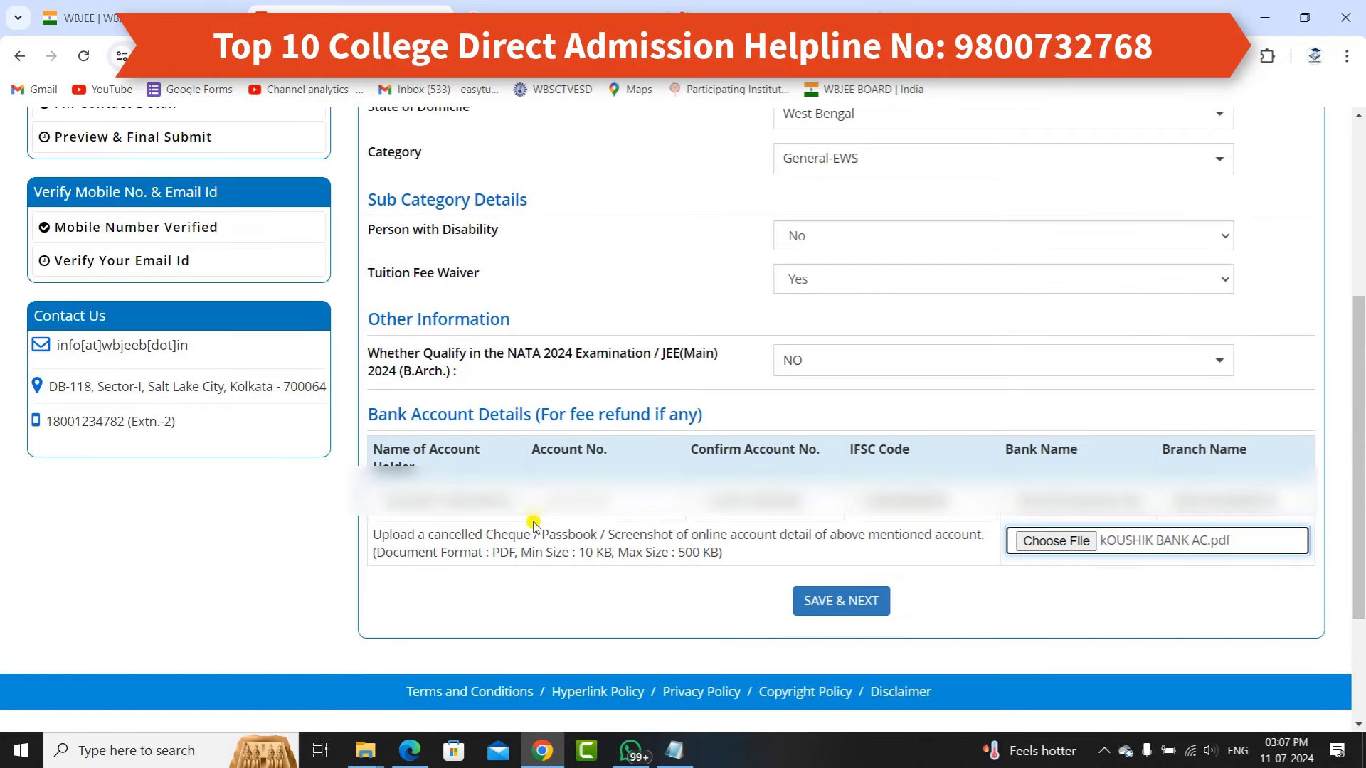
pyautogui.click(847, 603)
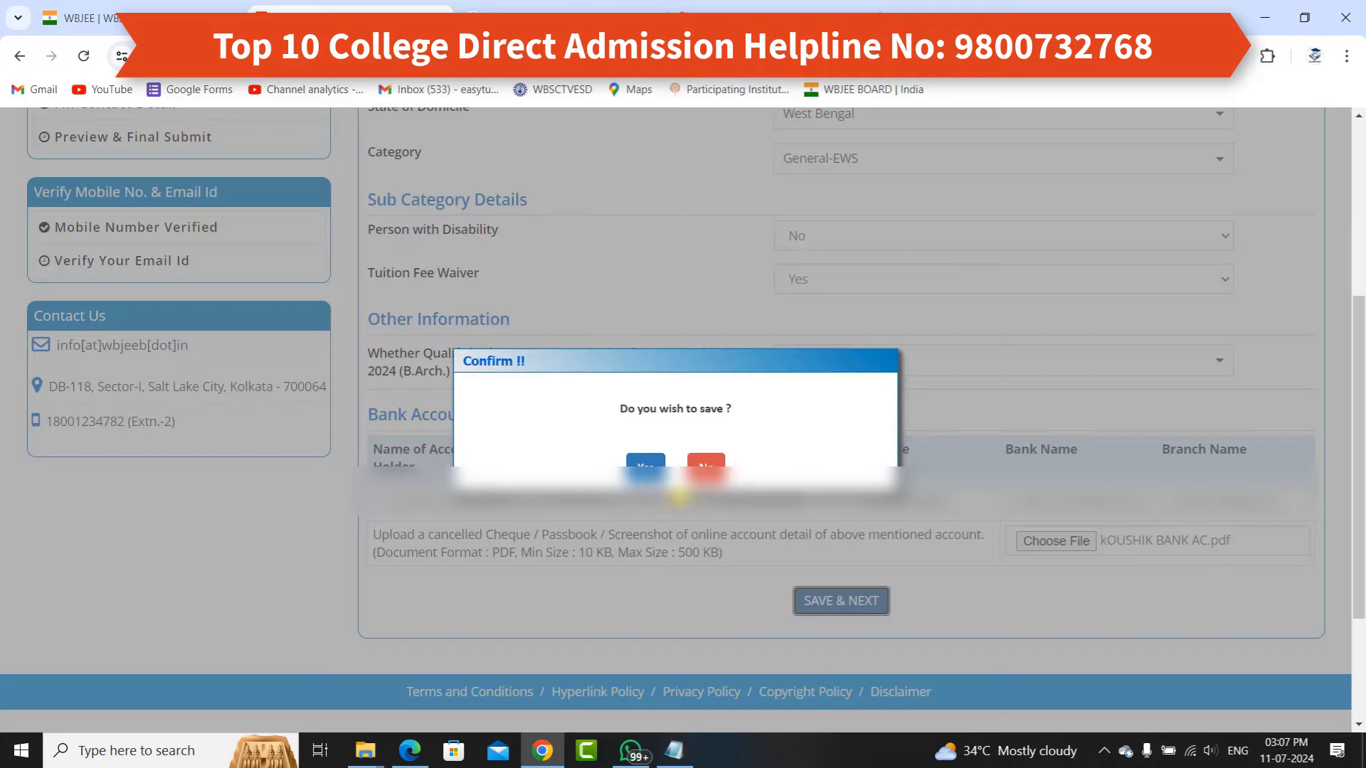
pyautogui.click(644, 464)
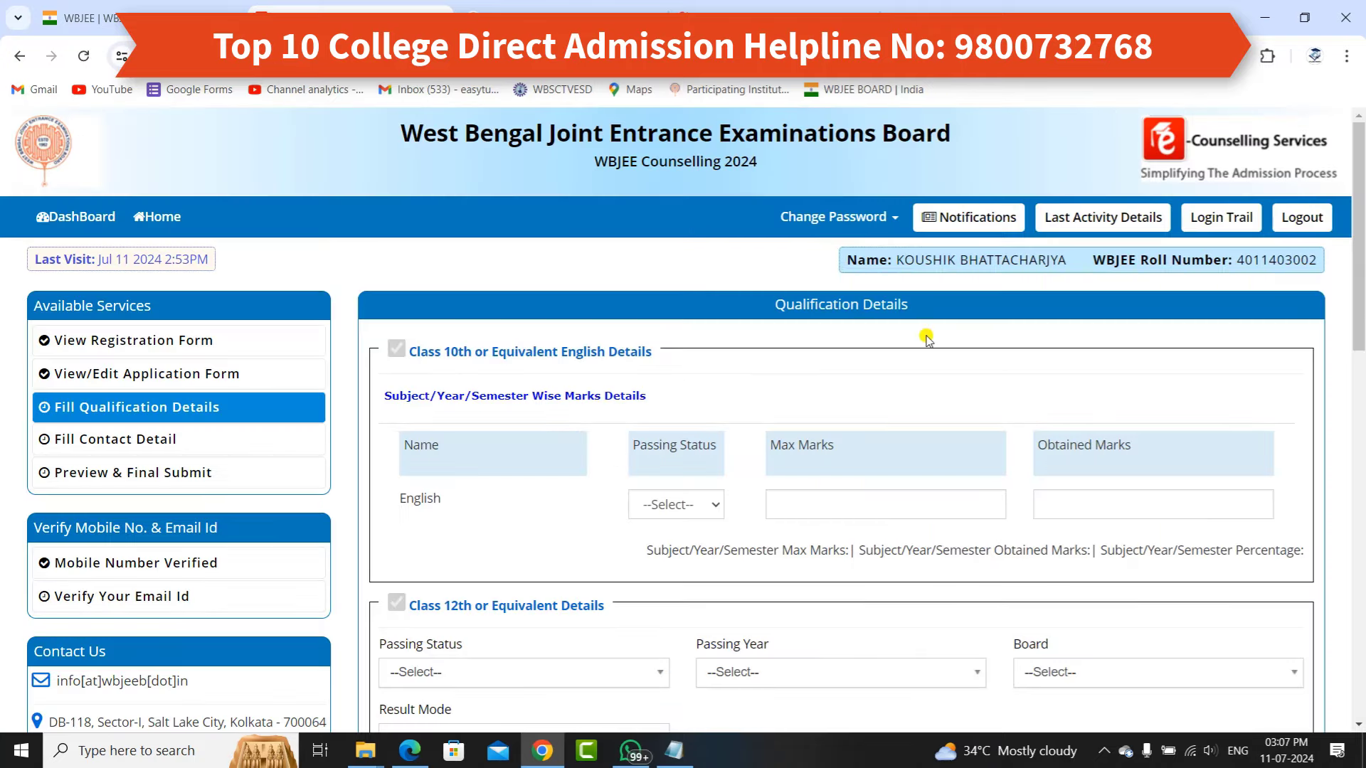
# Enter the Class 10th English result as Passed, with maximum marks 100 and obtained marks 92.
pyautogui.scroll(-2, 1360, 323)
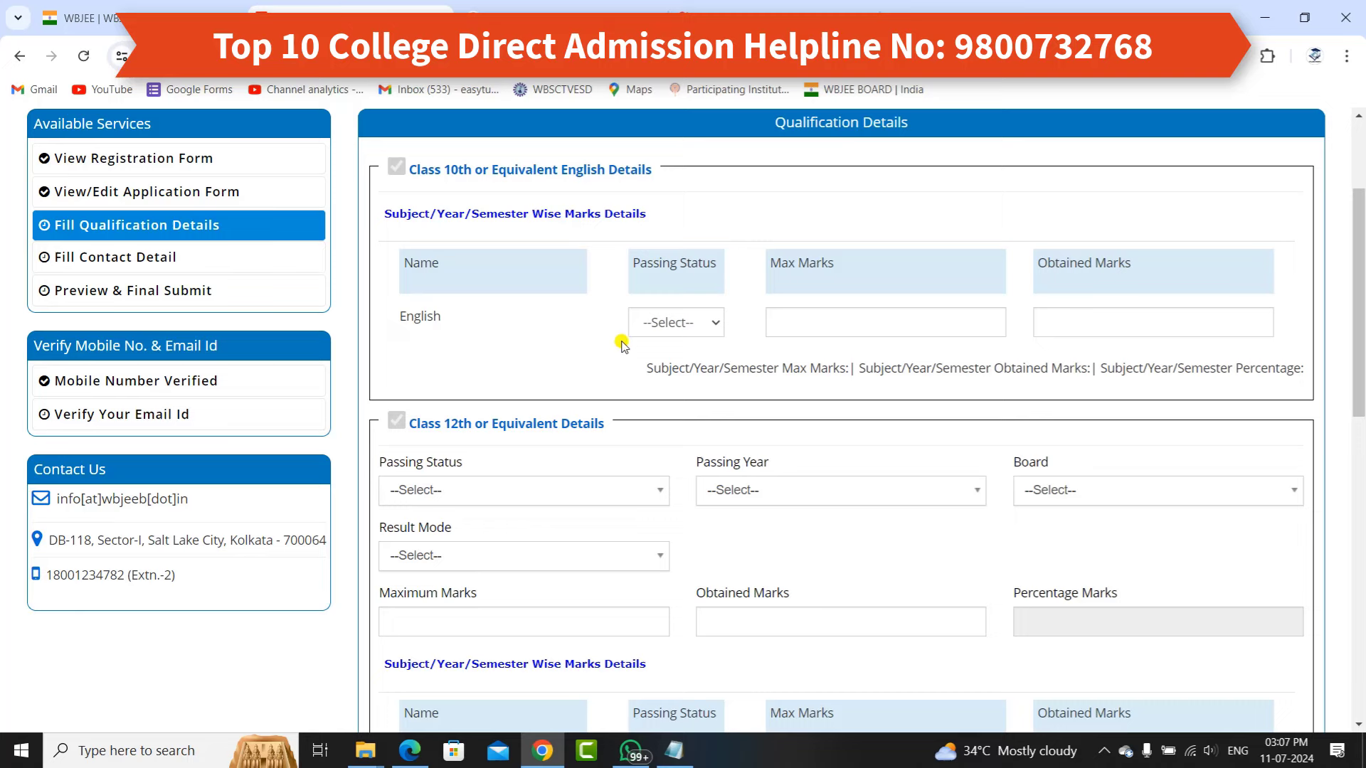
pyautogui.click(708, 323)
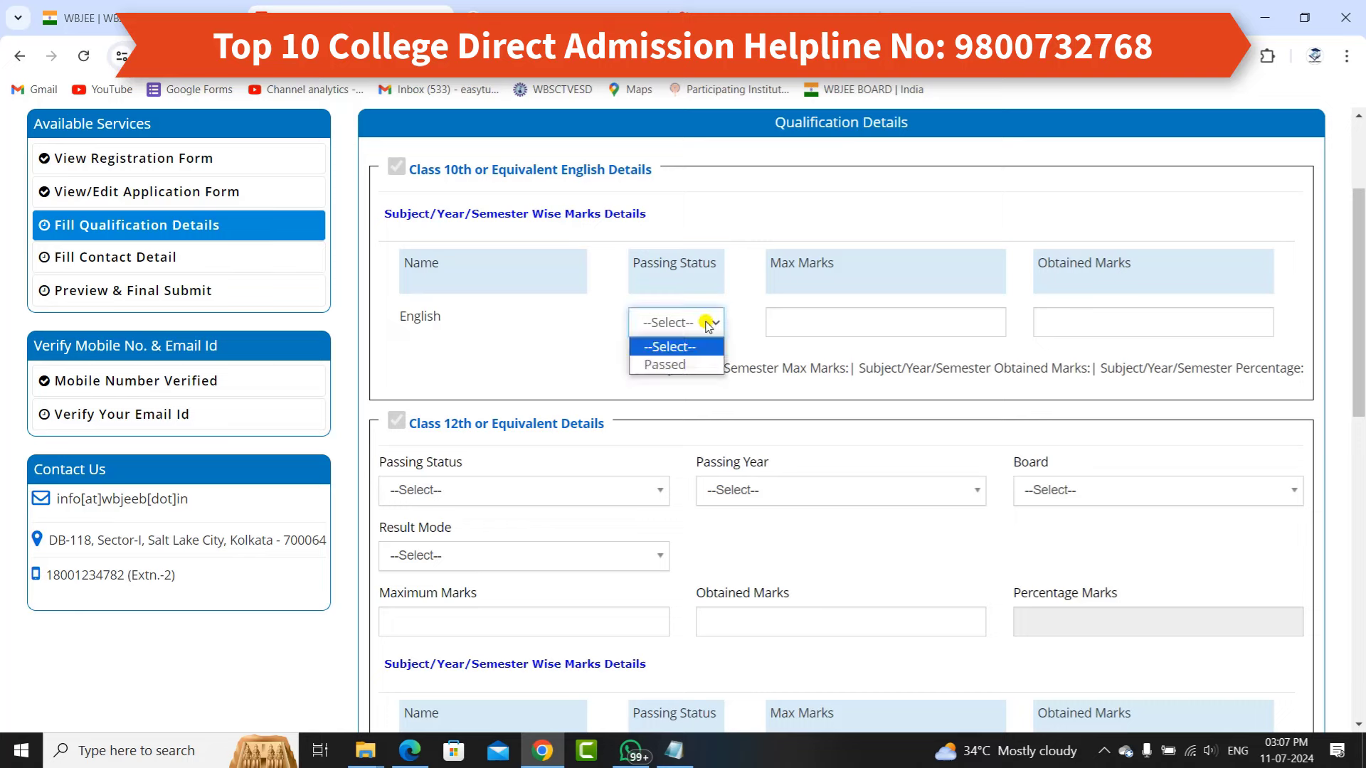
pyautogui.click(674, 365)
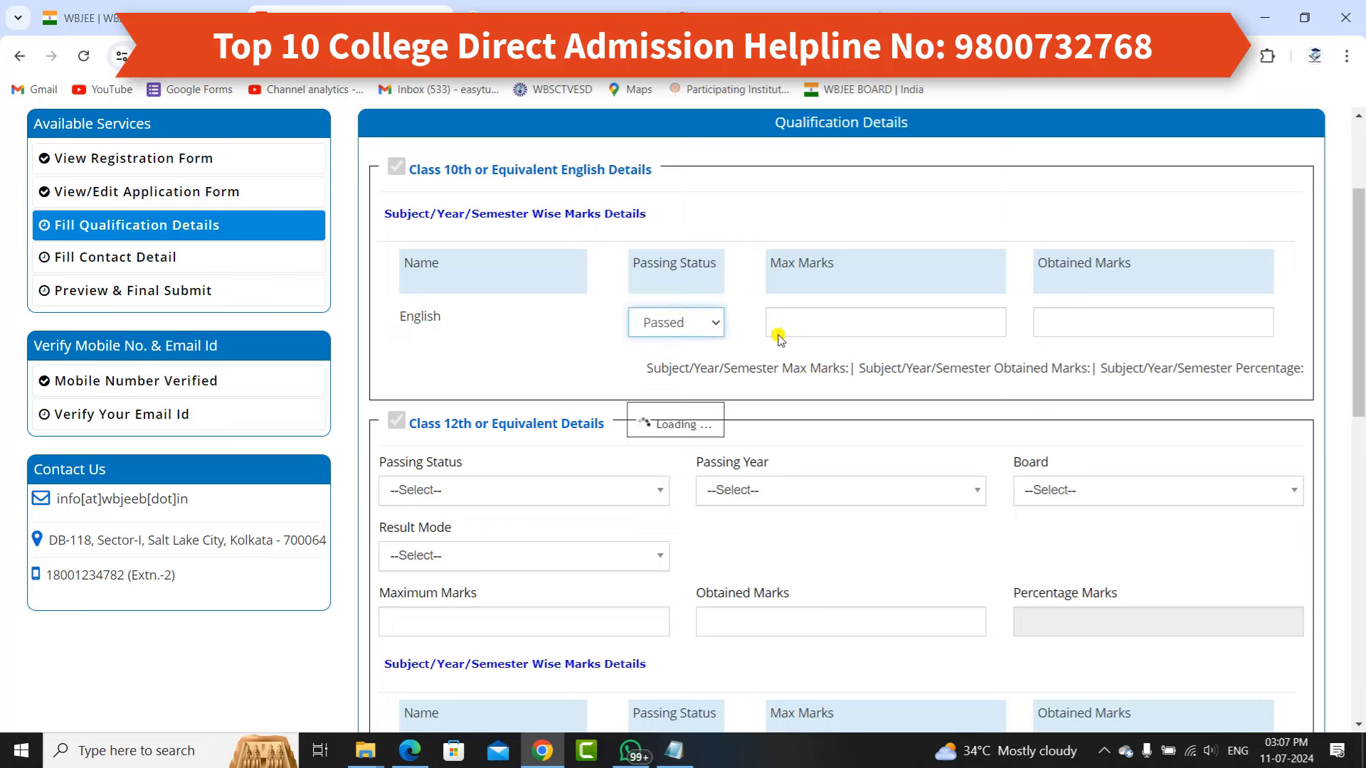
pyautogui.click(815, 319)
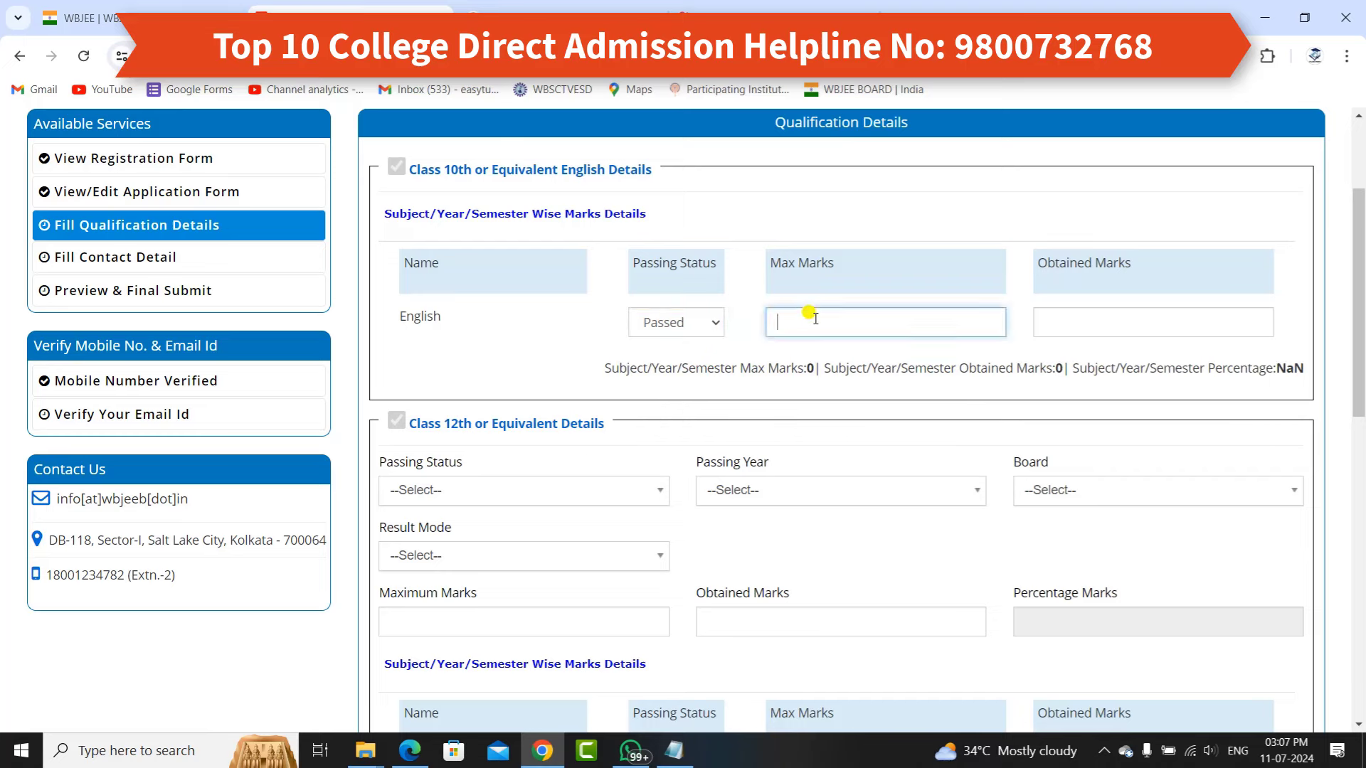
pyautogui.click(1074, 323)
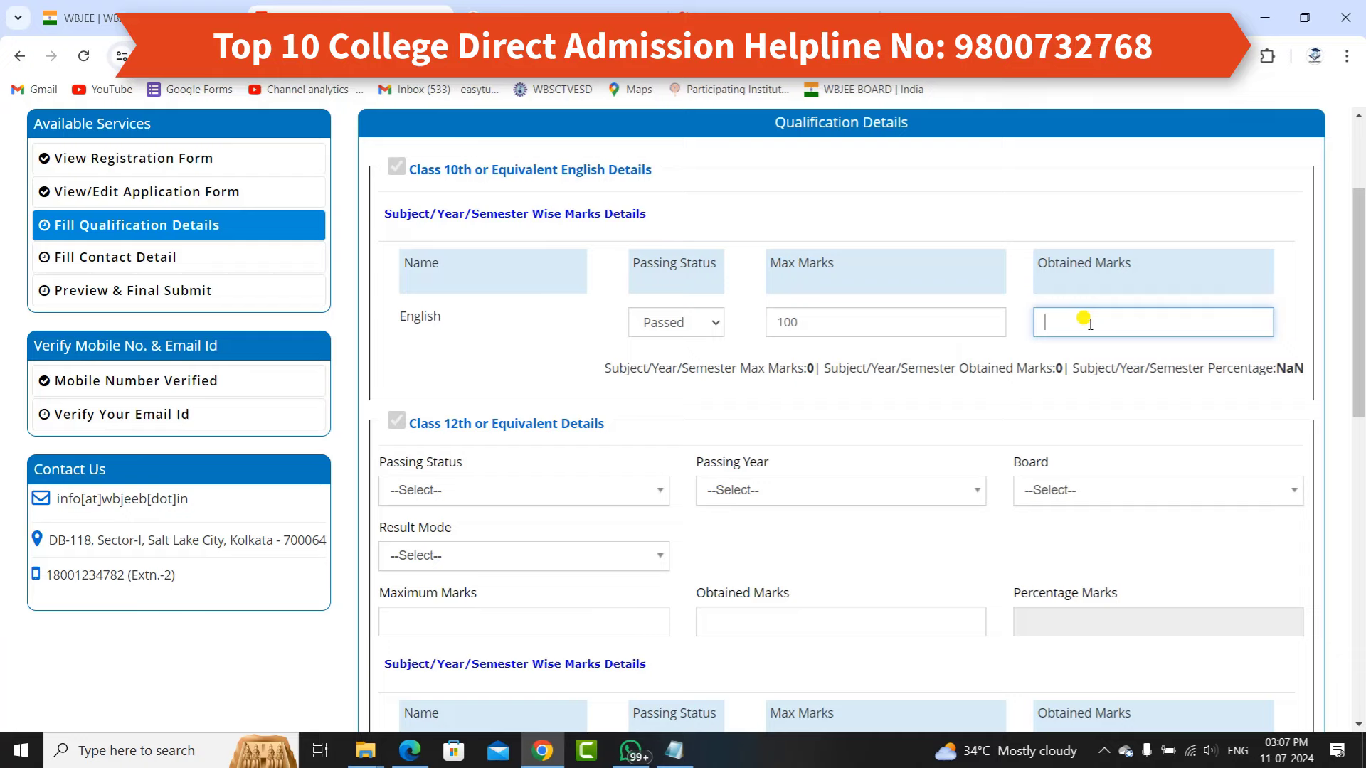
pyautogui.write('92')
# Set the Class 12th details to Passed, year 2023, and board West Bengal Council of Higher Secondary Education.
pyautogui.scroll(-2, 1089, 322)
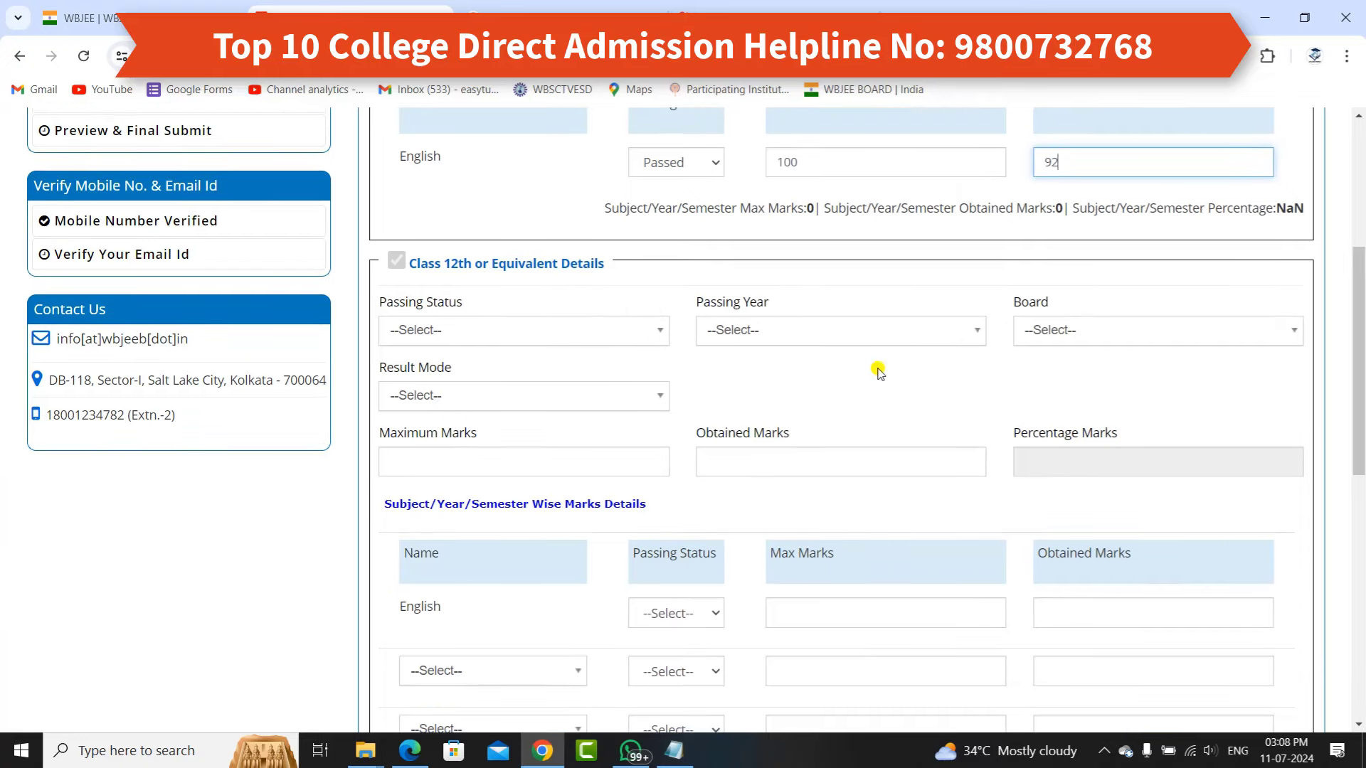
pyautogui.click(461, 334)
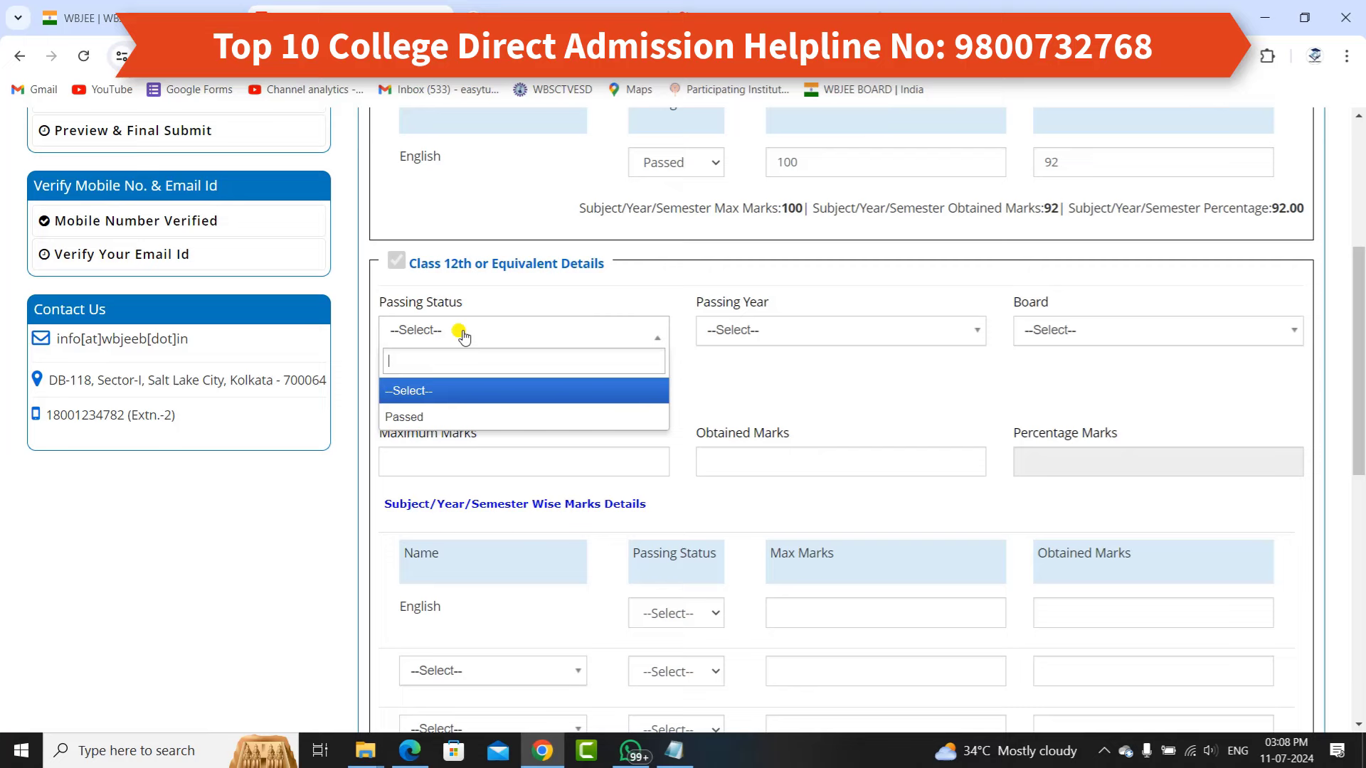
pyautogui.click(442, 416)
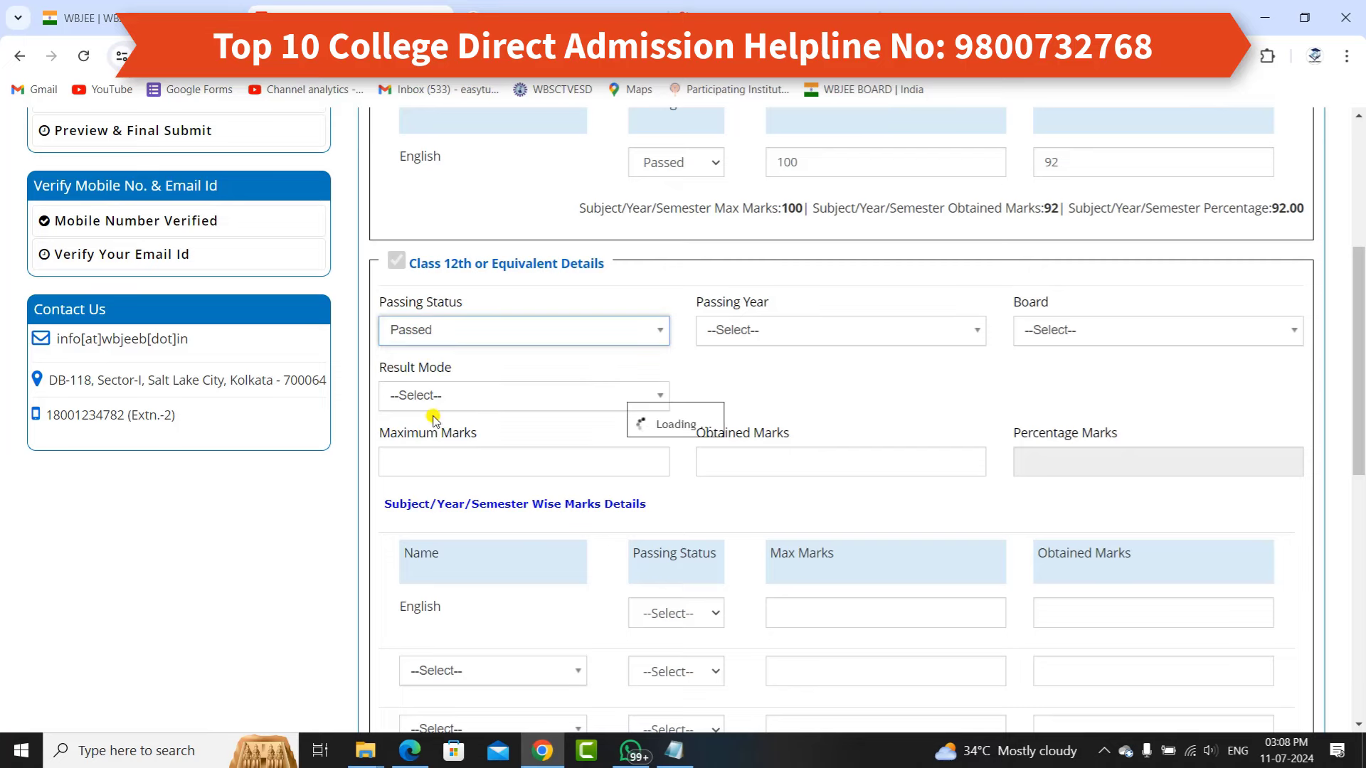
pyautogui.click(766, 333)
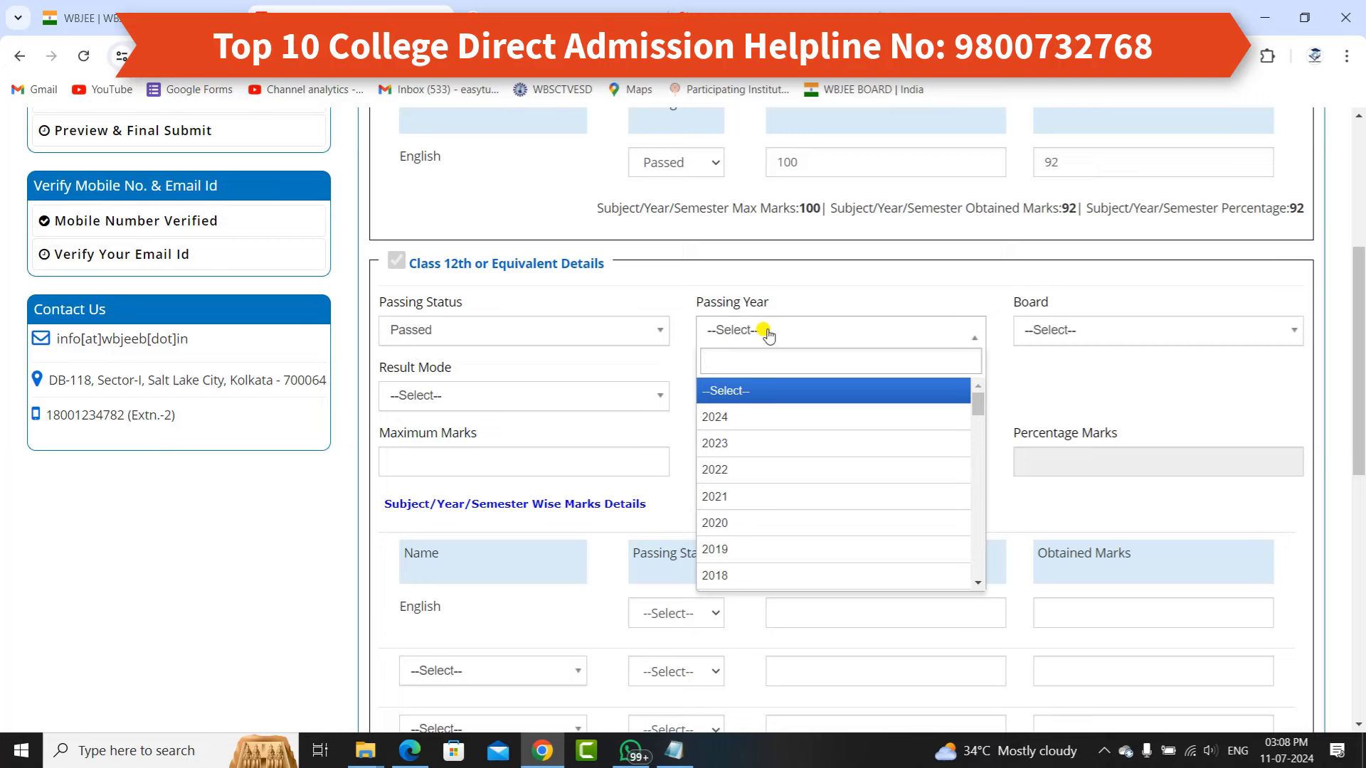
pyautogui.click(725, 448)
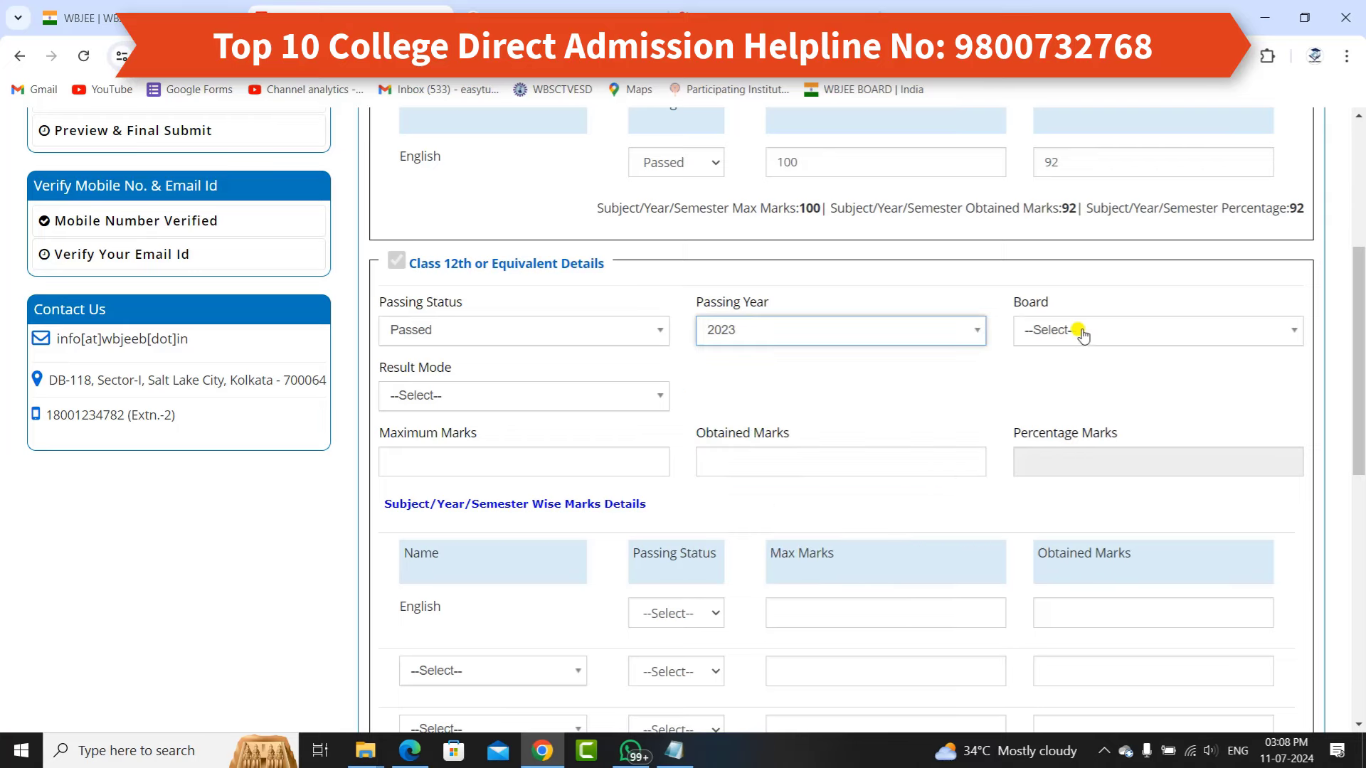
pyautogui.click(1057, 332)
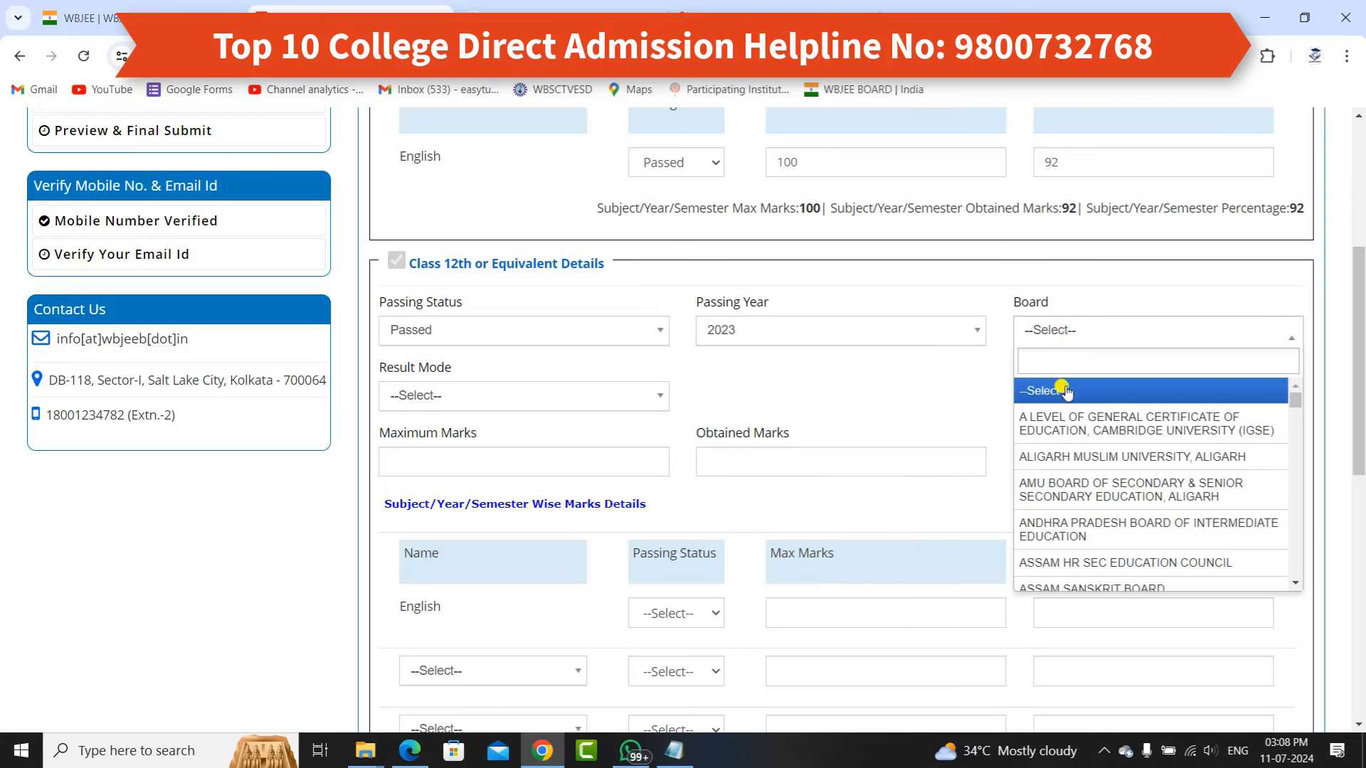
pyautogui.write('WE')
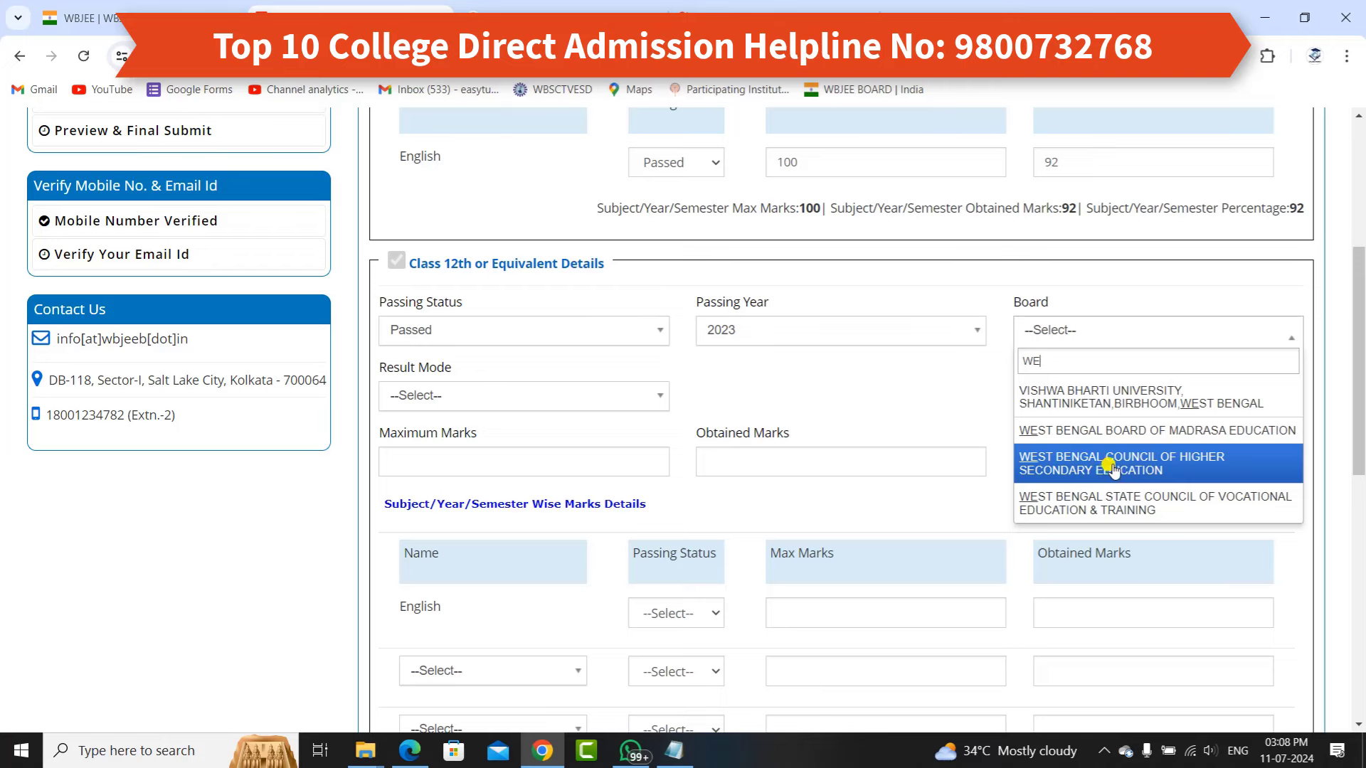
pyautogui.click(1126, 467)
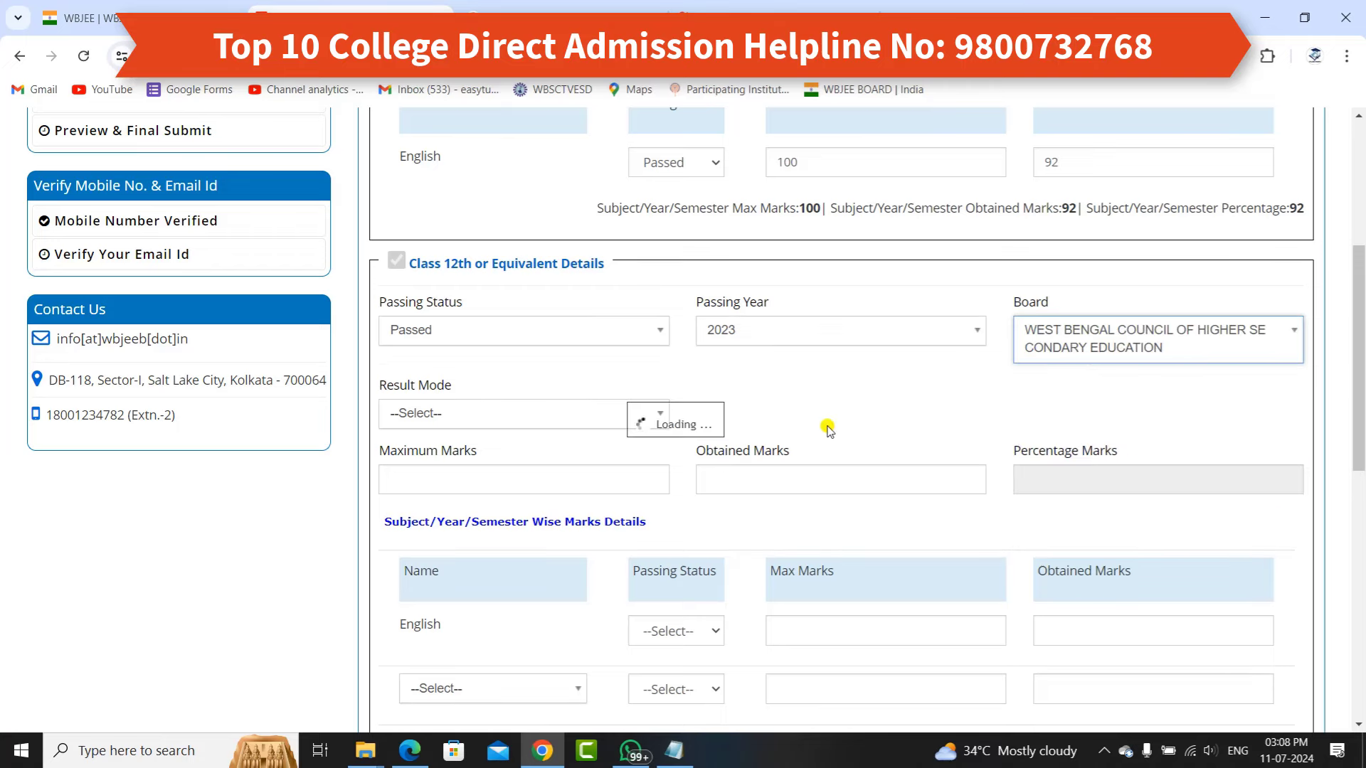
# Set the Class 12th result mode to Percentage, with maximum marks 500 and obtained marks 360.
pyautogui.click(595, 422)
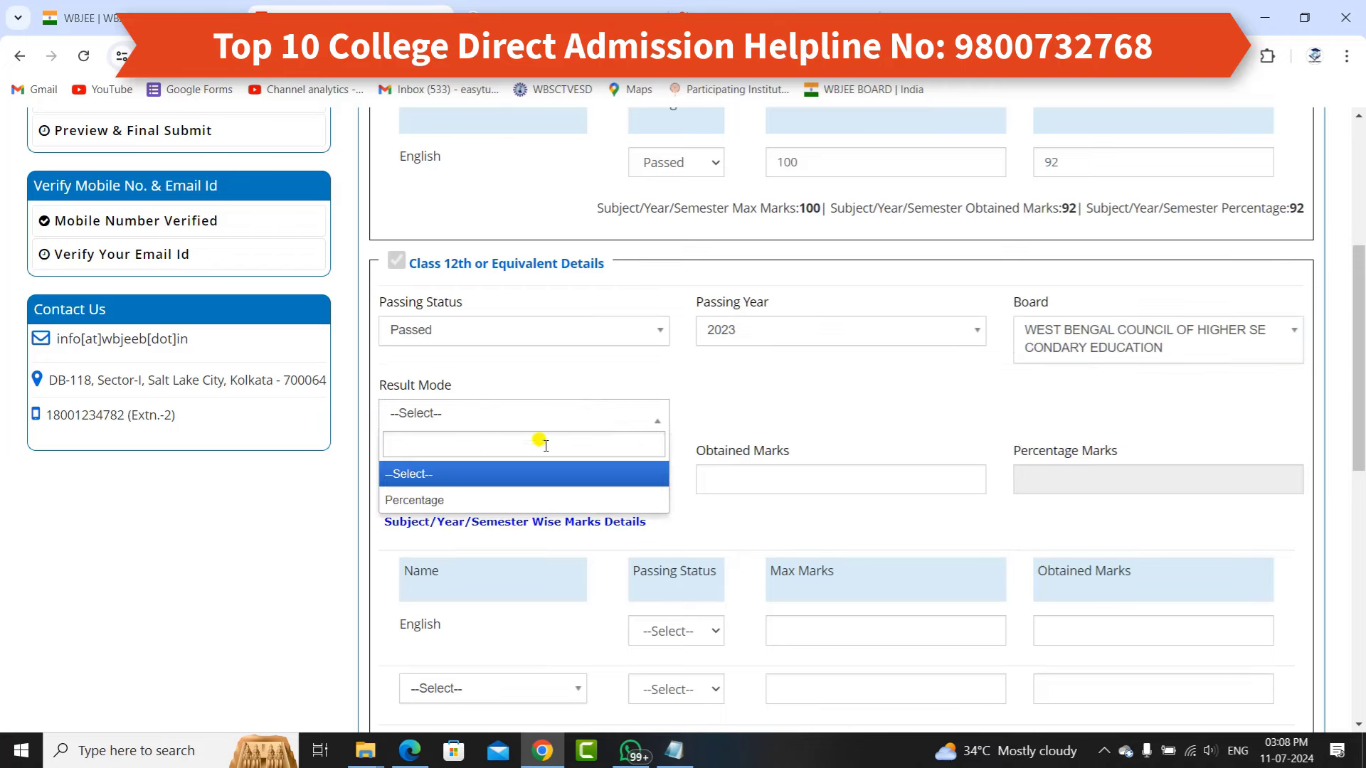
pyautogui.click(457, 501)
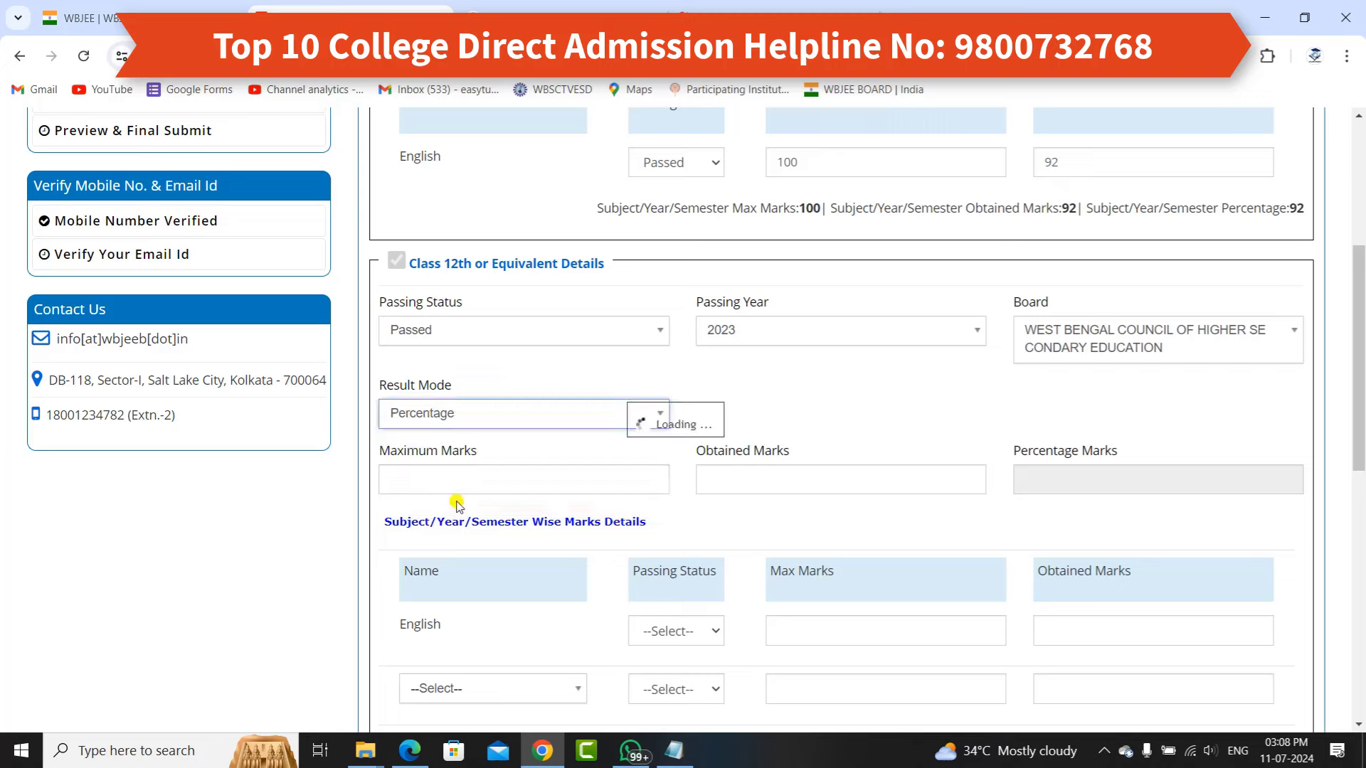
pyautogui.click(502, 482)
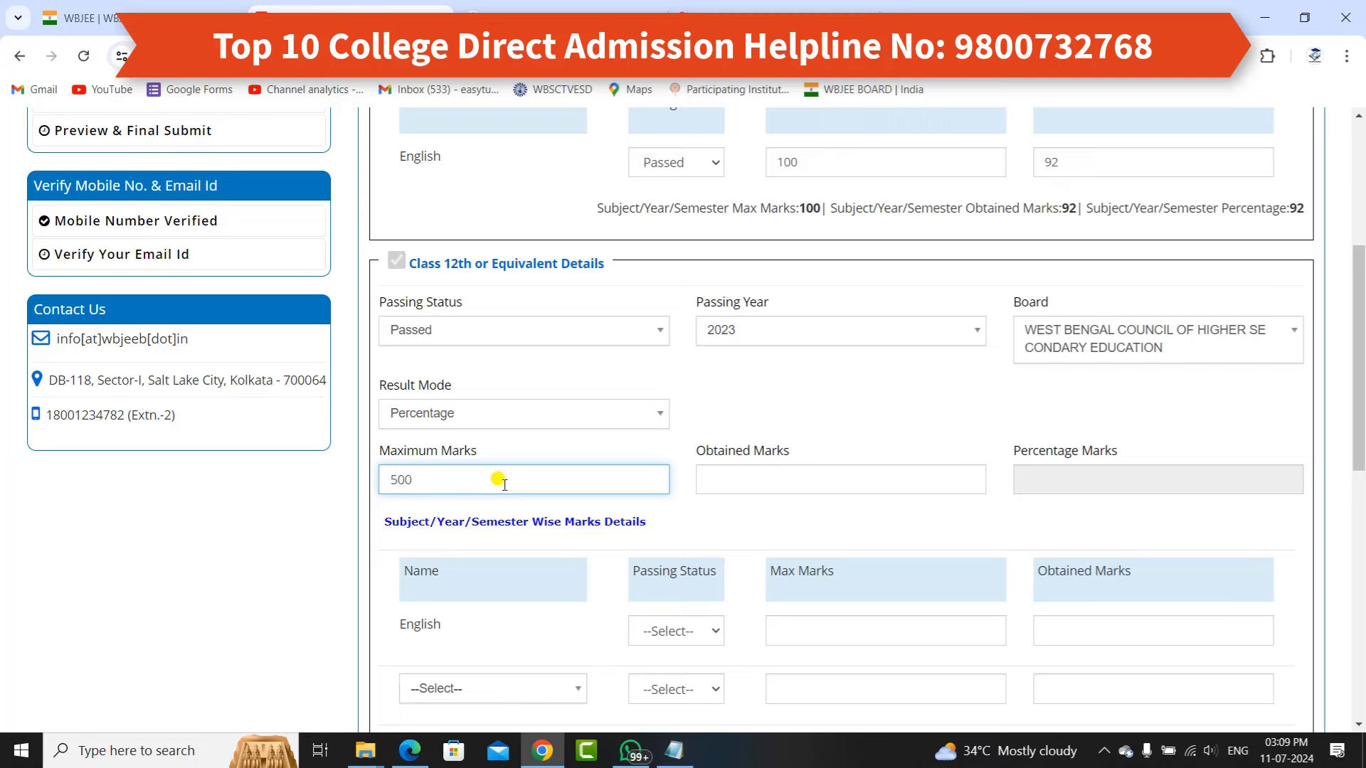
pyautogui.click(777, 478)
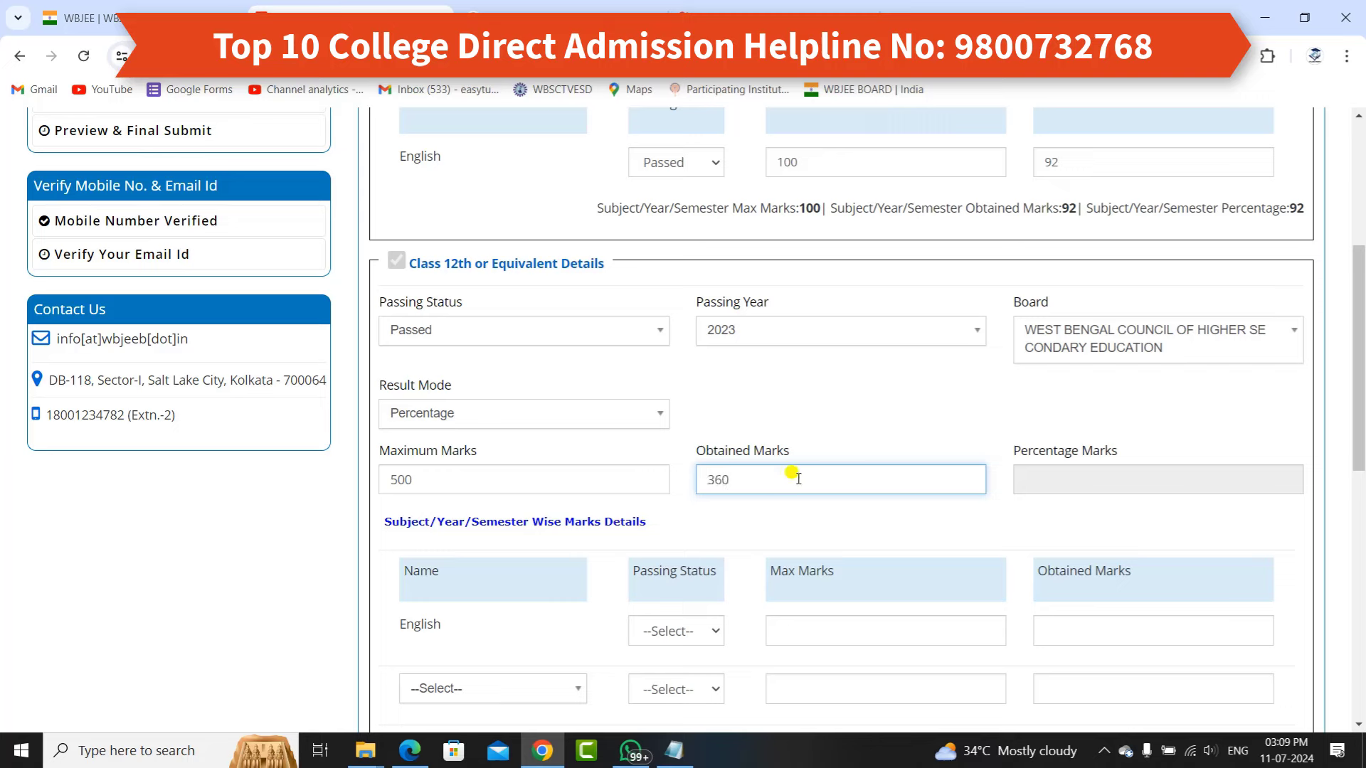
pyautogui.click(1074, 477)
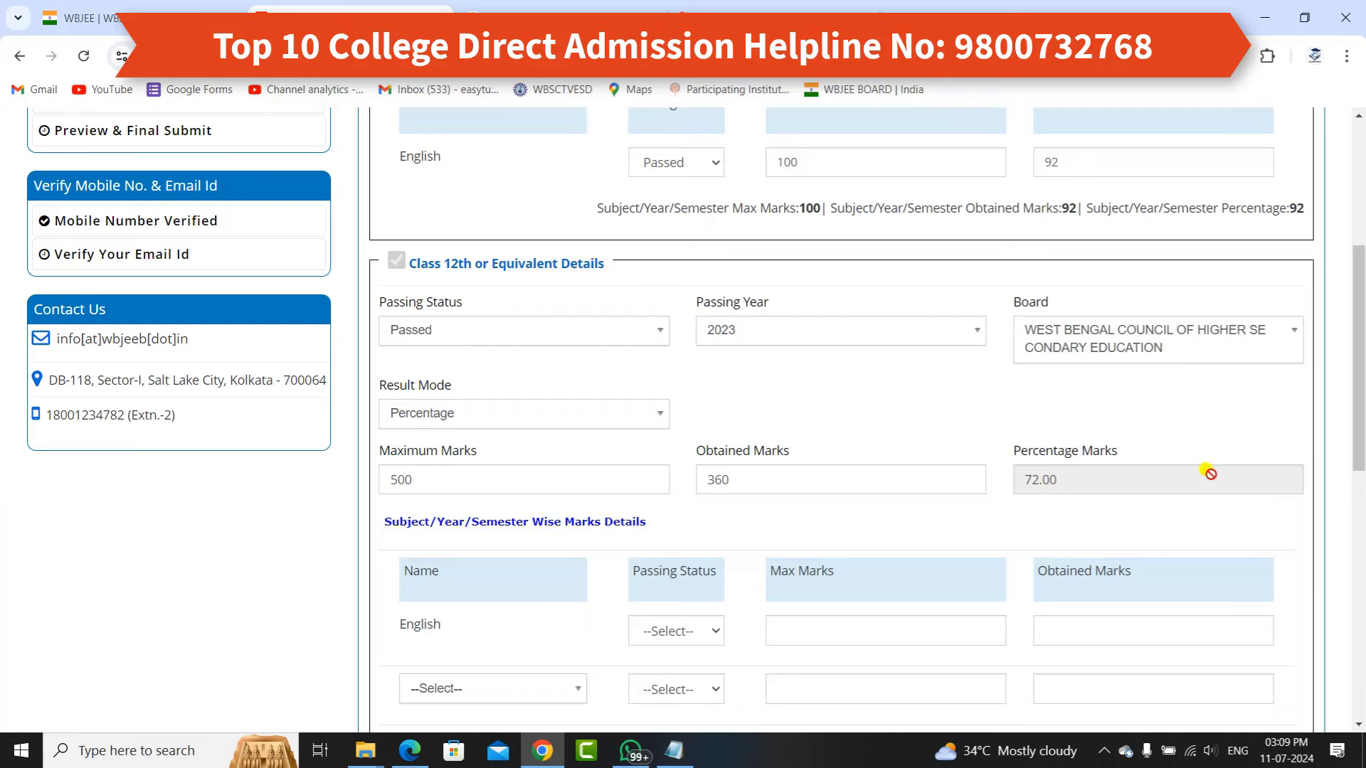
# Mark Class 12th English as Passed and add Physics, Chemistry and Mathematics as passed subjects.
pyautogui.moveTo(1359, 415); pyautogui.dragTo(1360, 523)
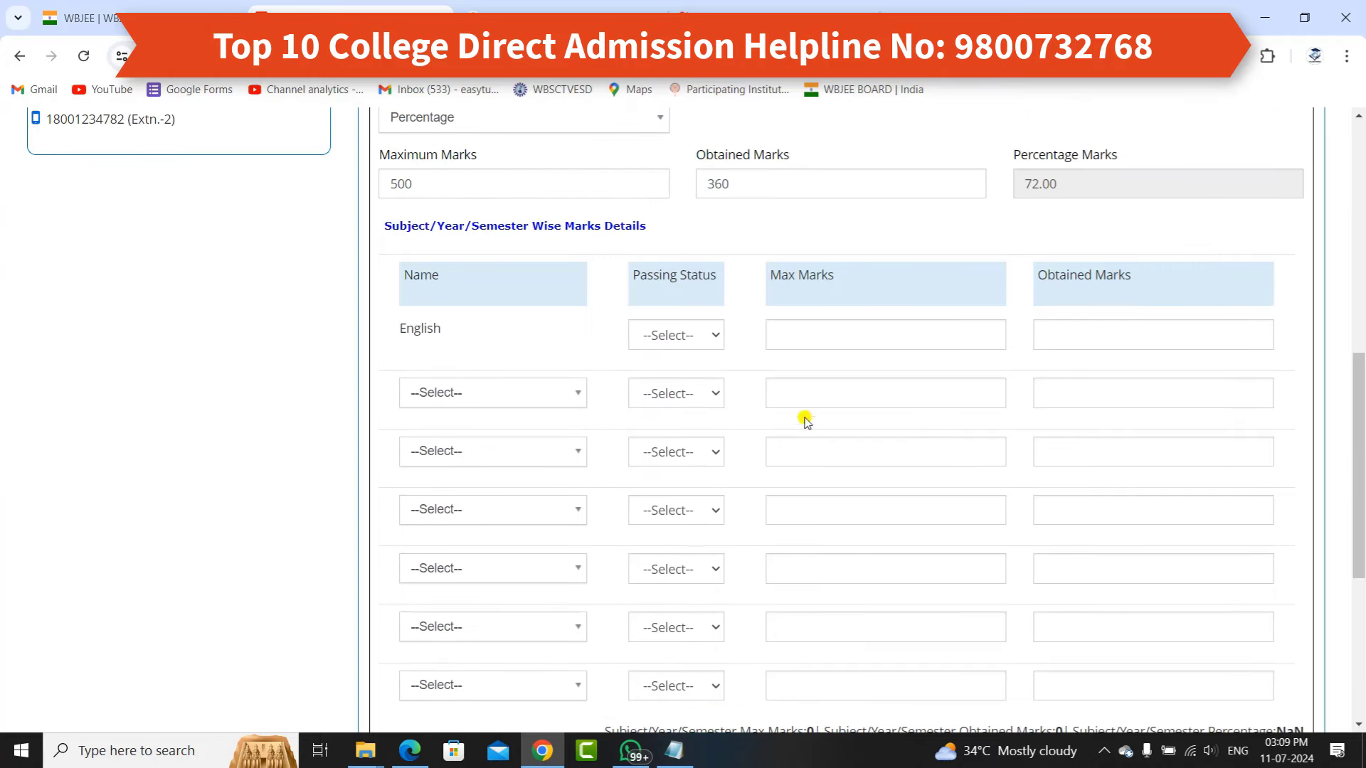
pyautogui.click(682, 336)
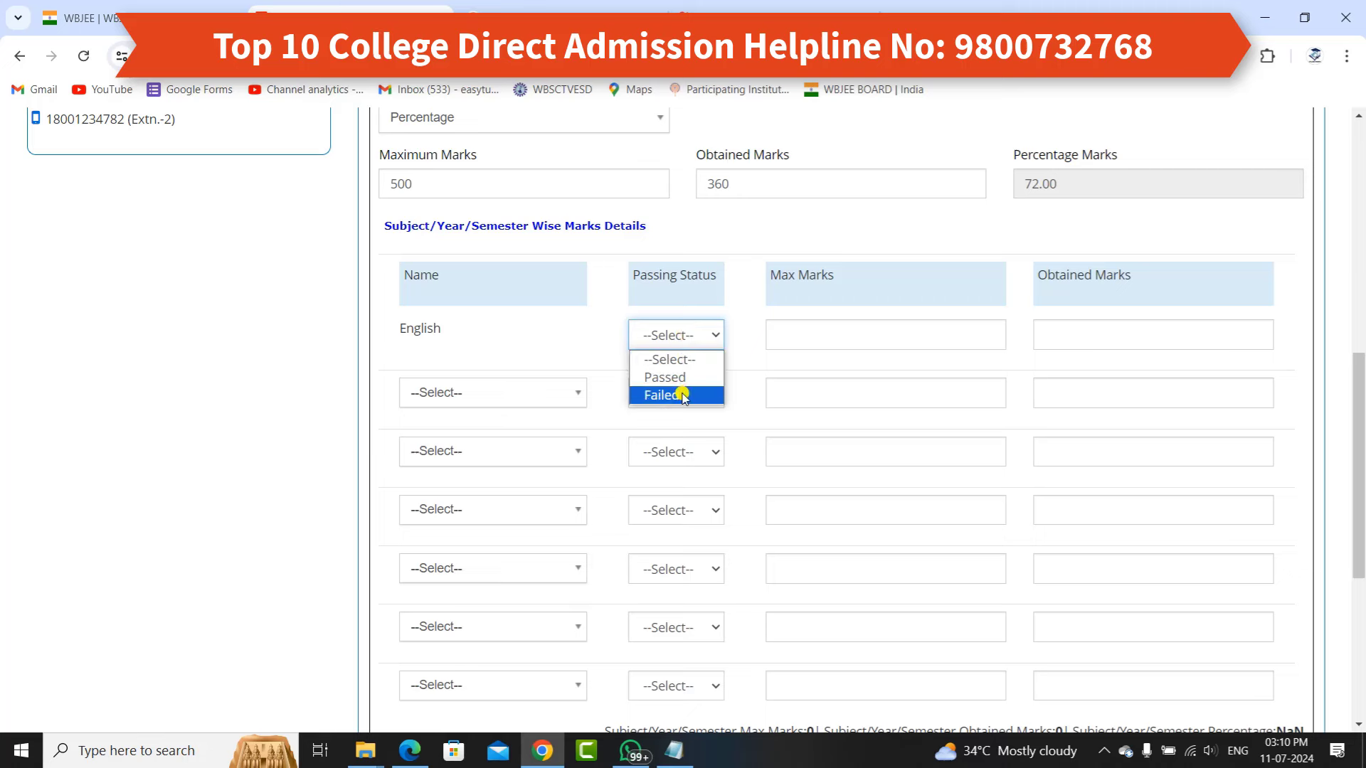
pyautogui.click(665, 377)
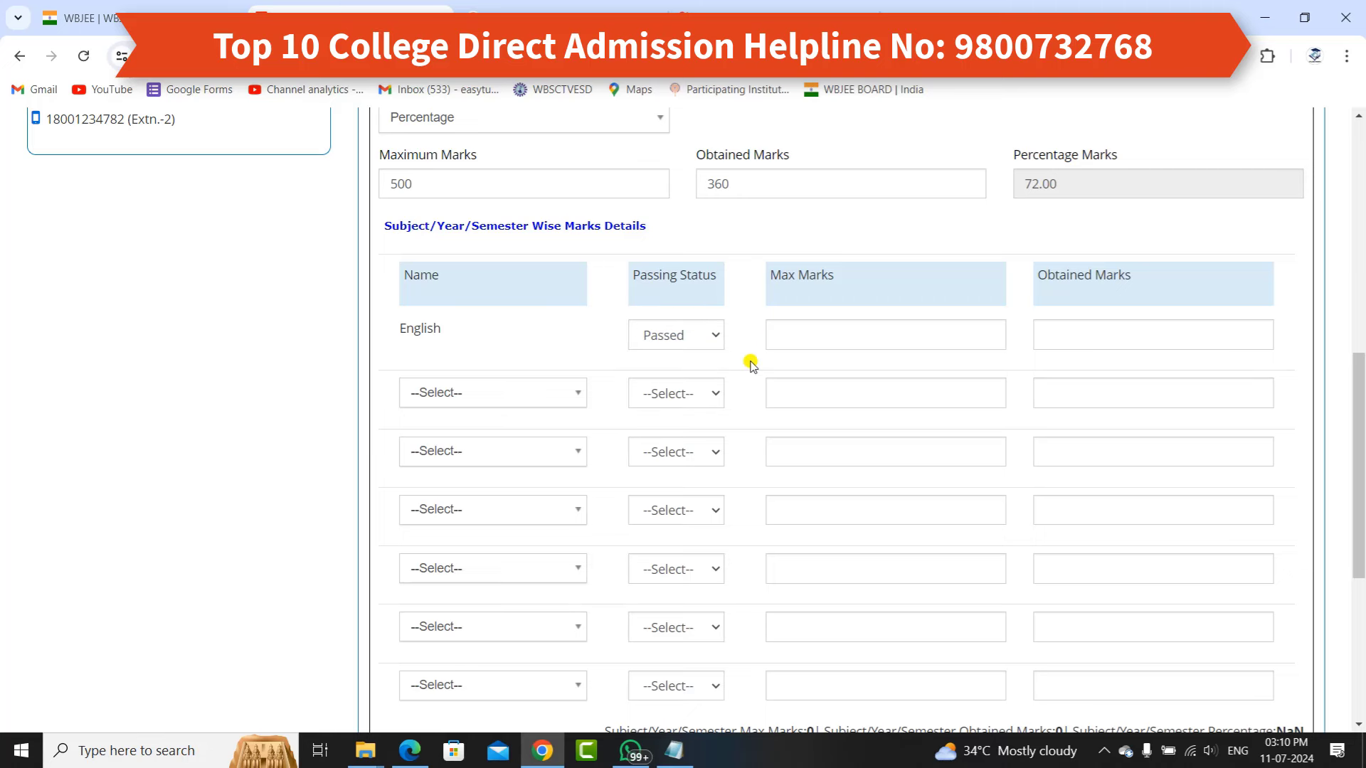
pyautogui.click(540, 397)
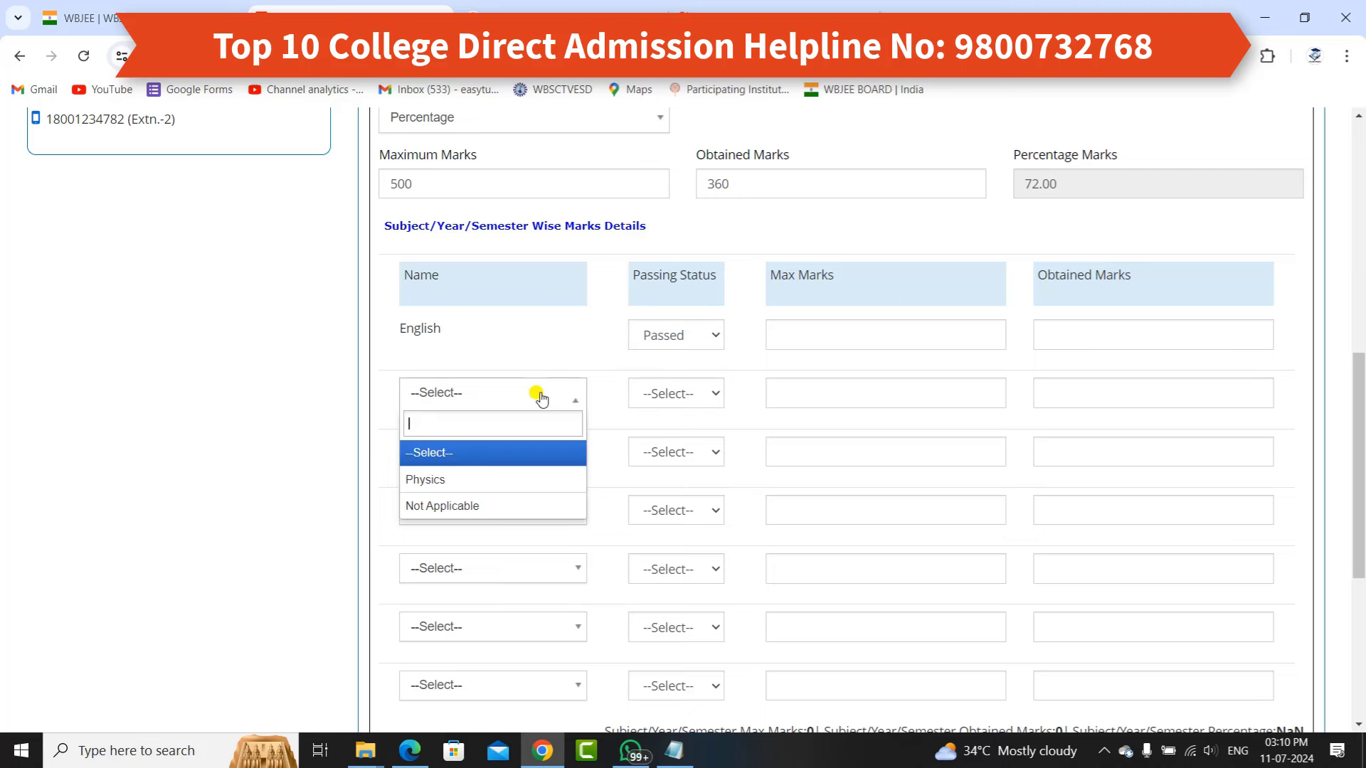
pyautogui.click(453, 481)
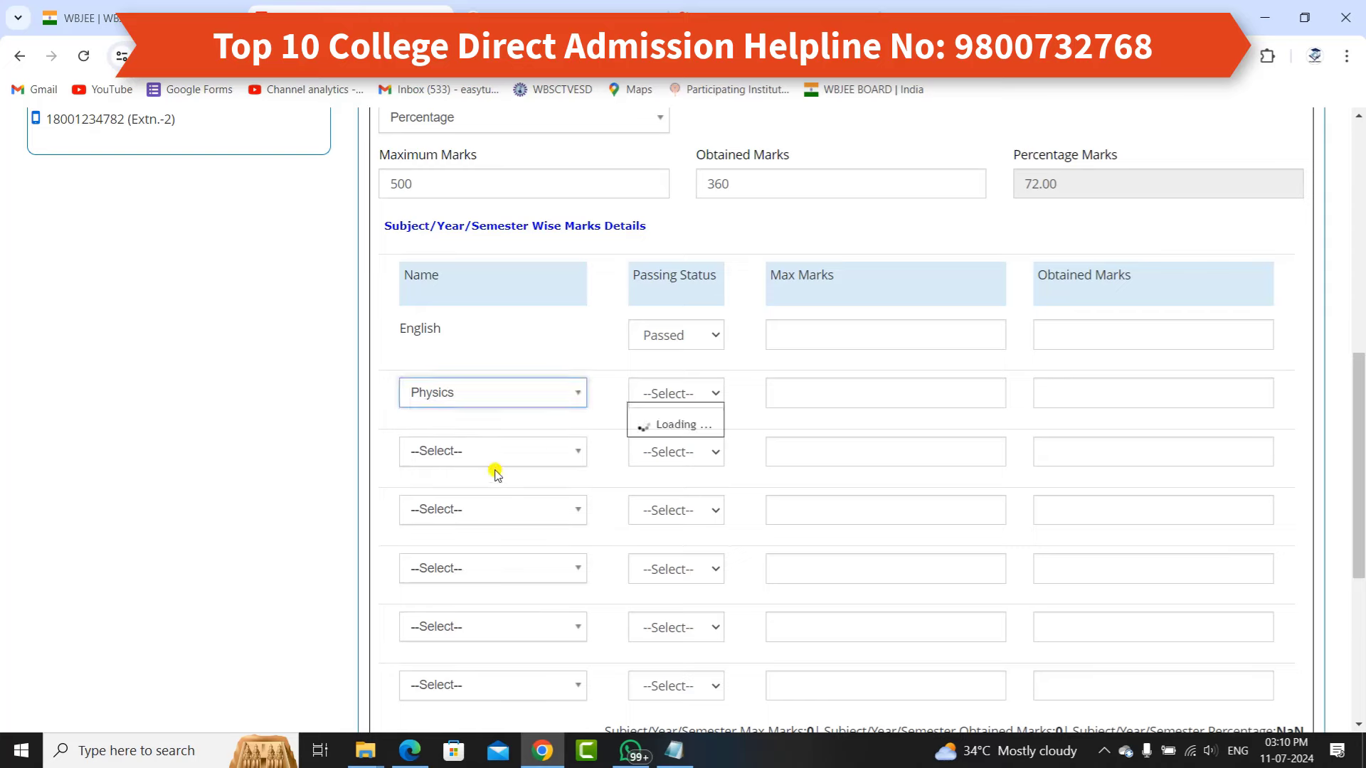
pyautogui.click(684, 388)
pyautogui.click(665, 435)
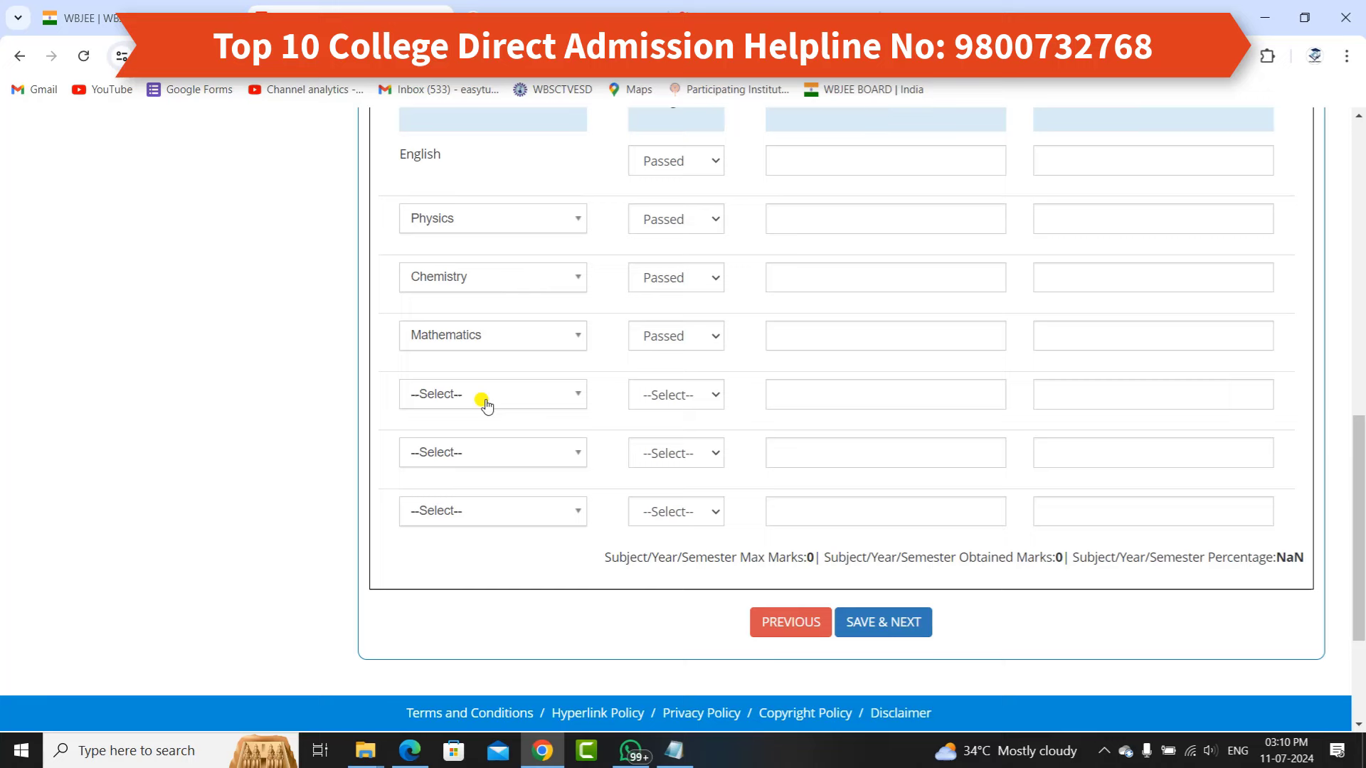
# Add Biology as a passed Class 12th subject and set the two remaining subject rows to Not Applicable.
pyautogui.click(482, 399)
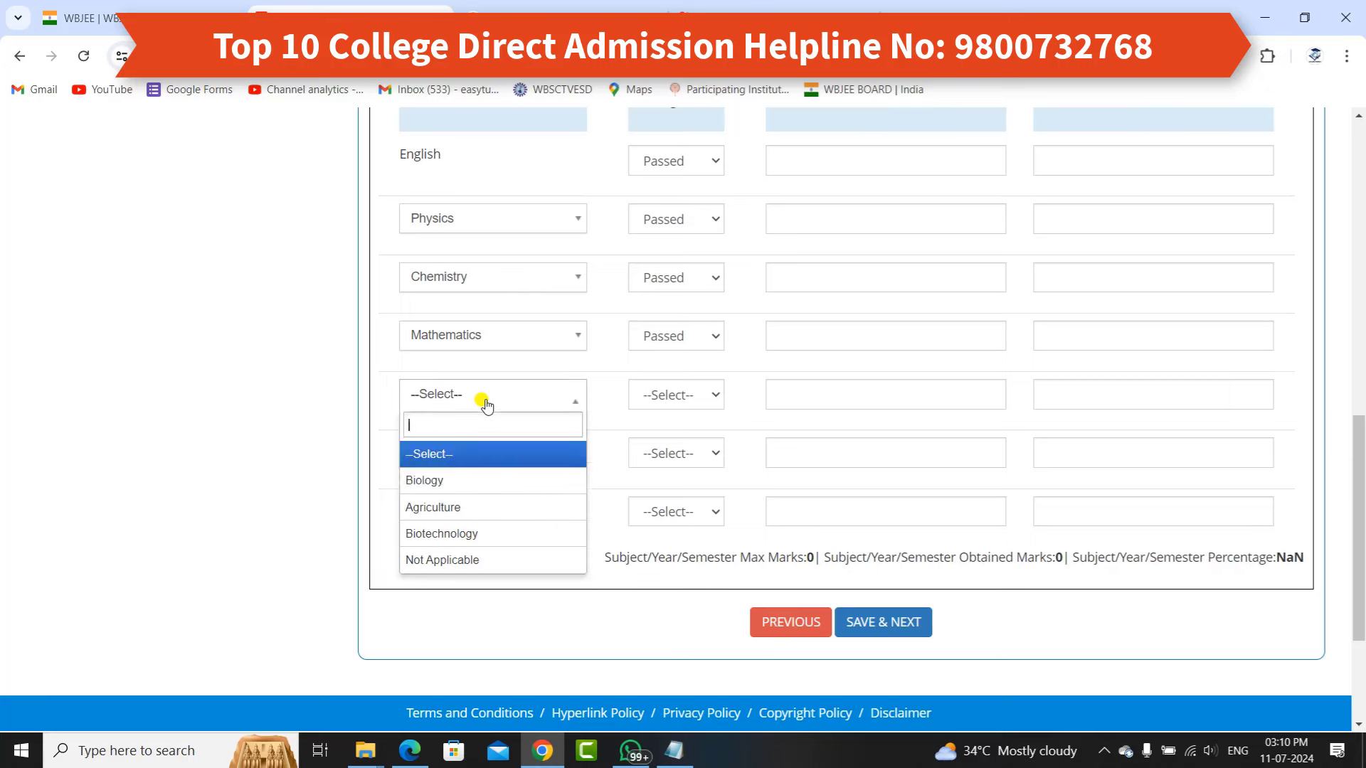
pyautogui.click(459, 482)
pyautogui.click(468, 455)
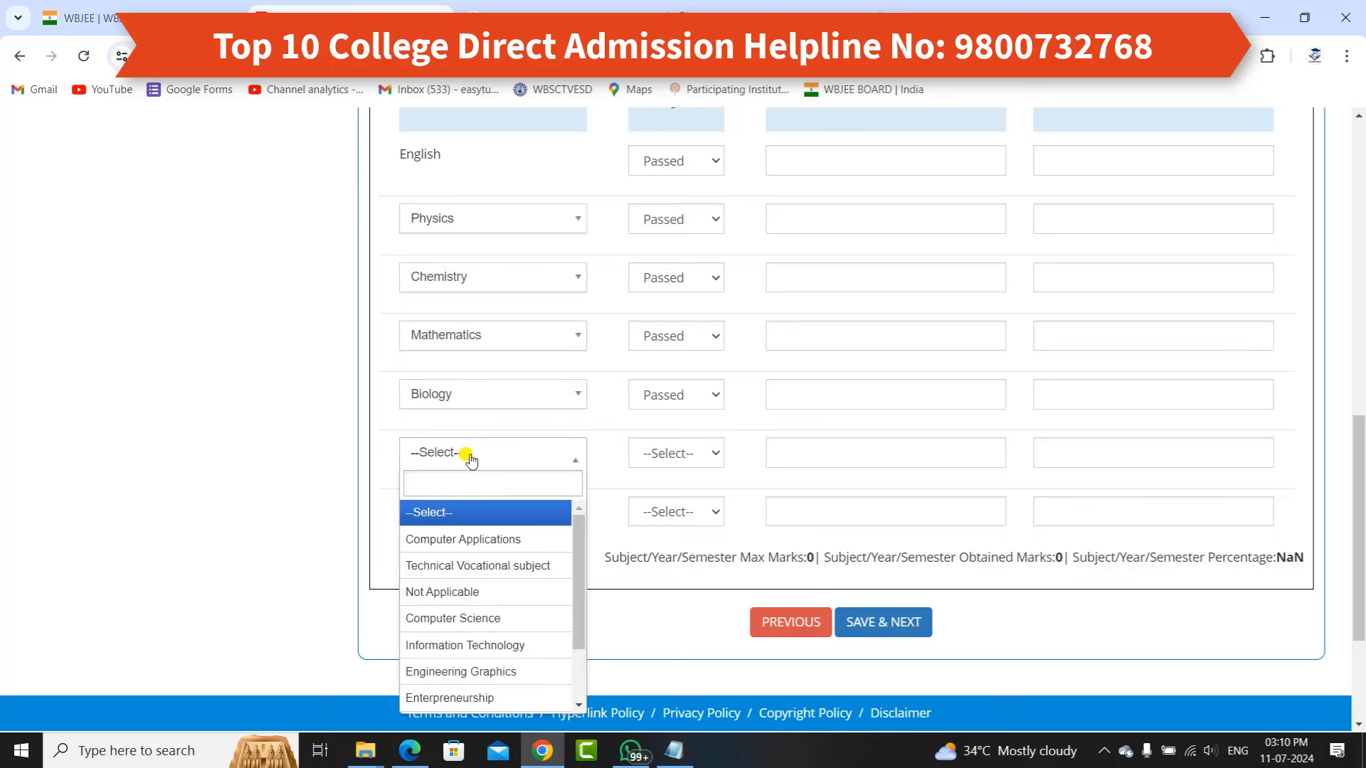
pyautogui.click(473, 593)
pyautogui.click(462, 510)
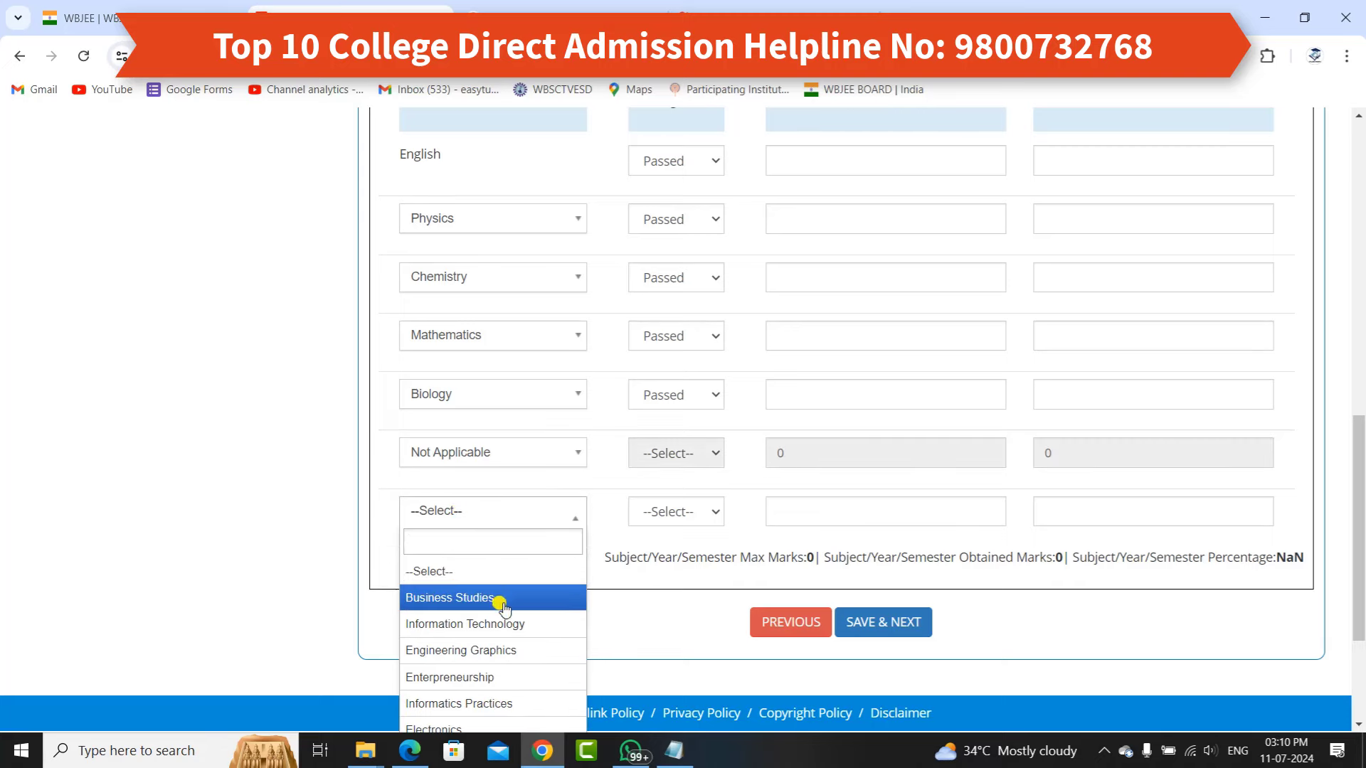
pyautogui.scroll(-1, 1361, 498)
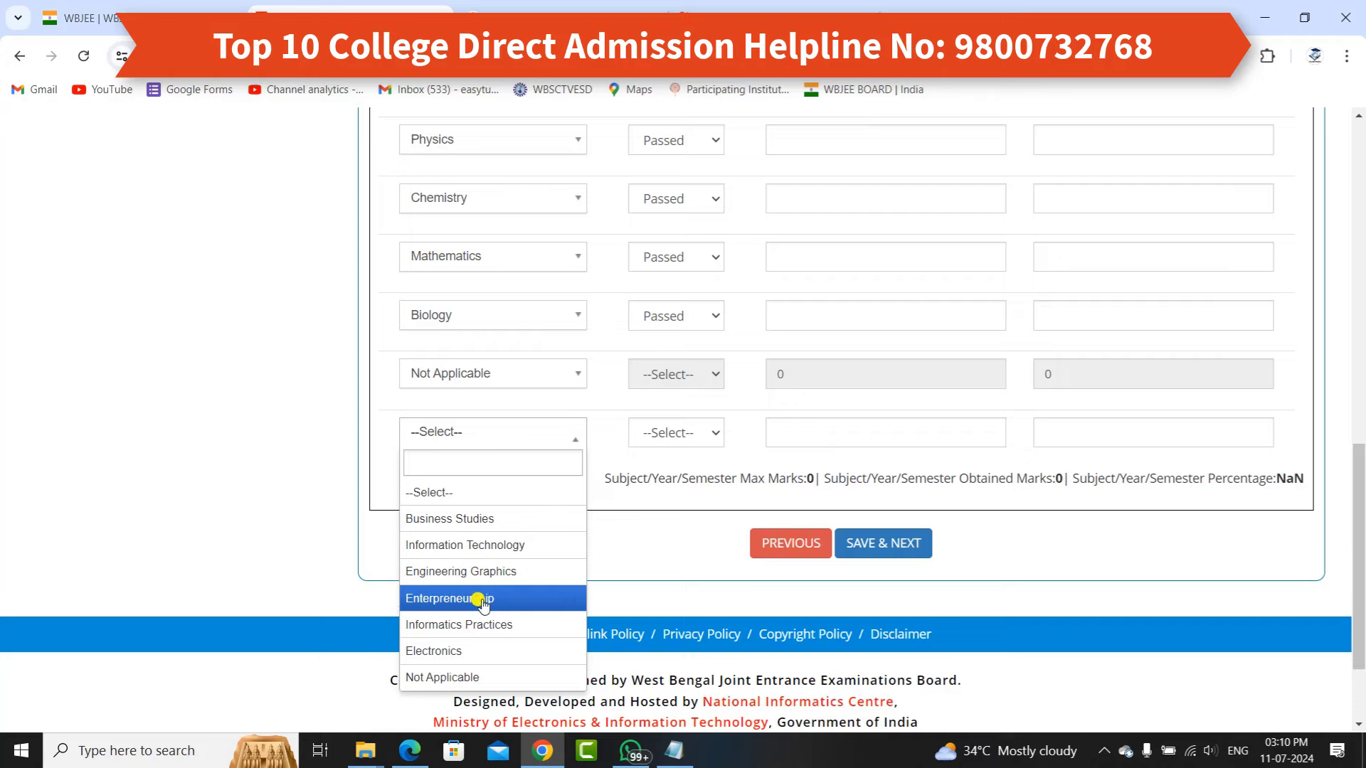
pyautogui.click(467, 675)
# Enter maximum marks 100 per subject, obtained marks English 90, Physics 55, Chemistry 70, Mathematics 55 and Biology 60, and save the qualification details.
pyautogui.scroll(5, 861, 384)
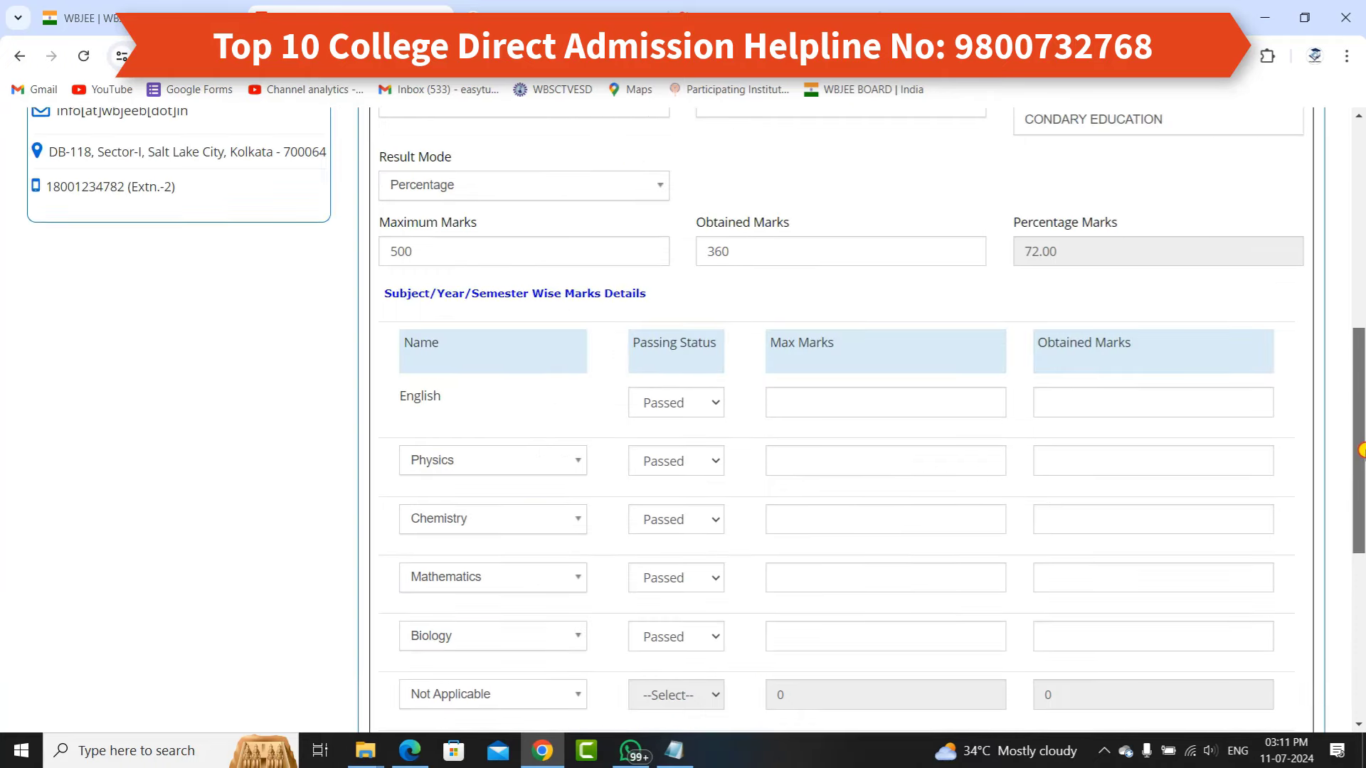
pyautogui.click(798, 347)
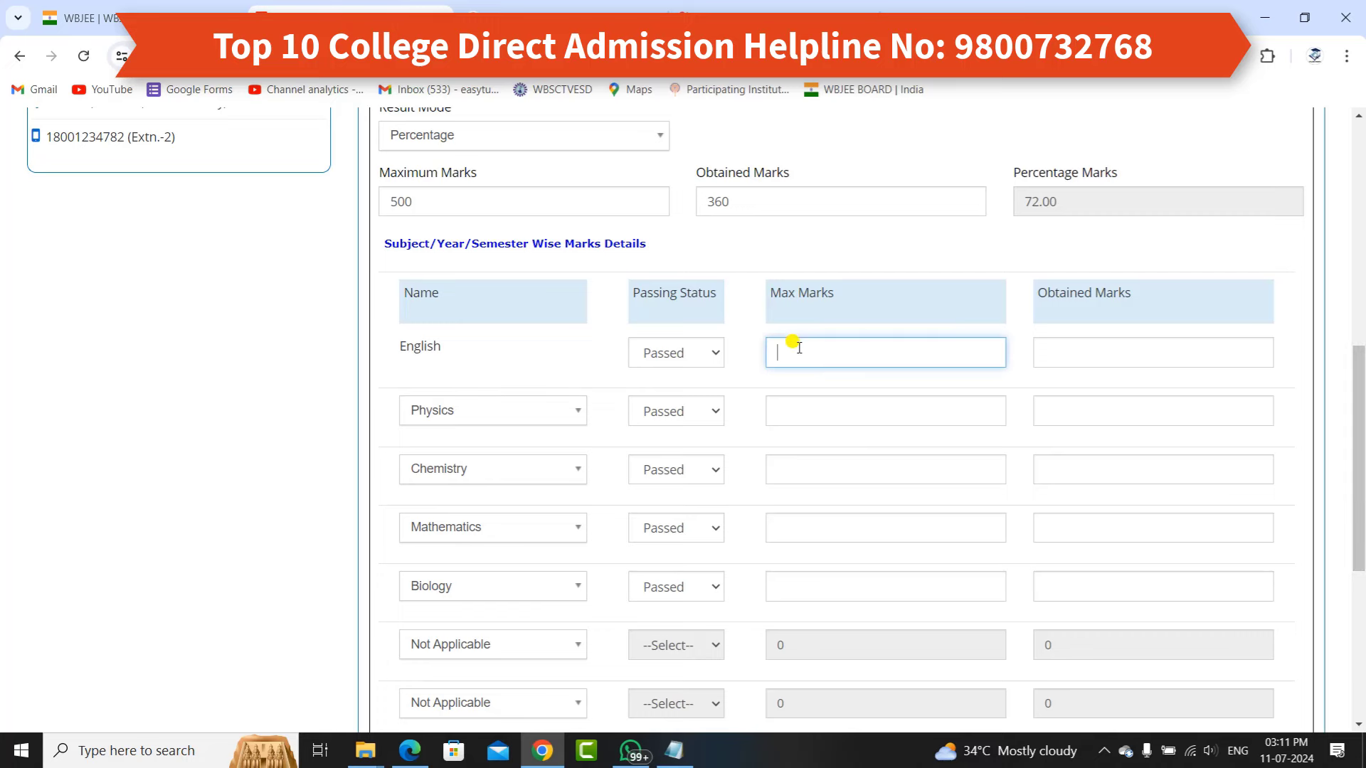
pyautogui.click(796, 405)
pyautogui.write('100')
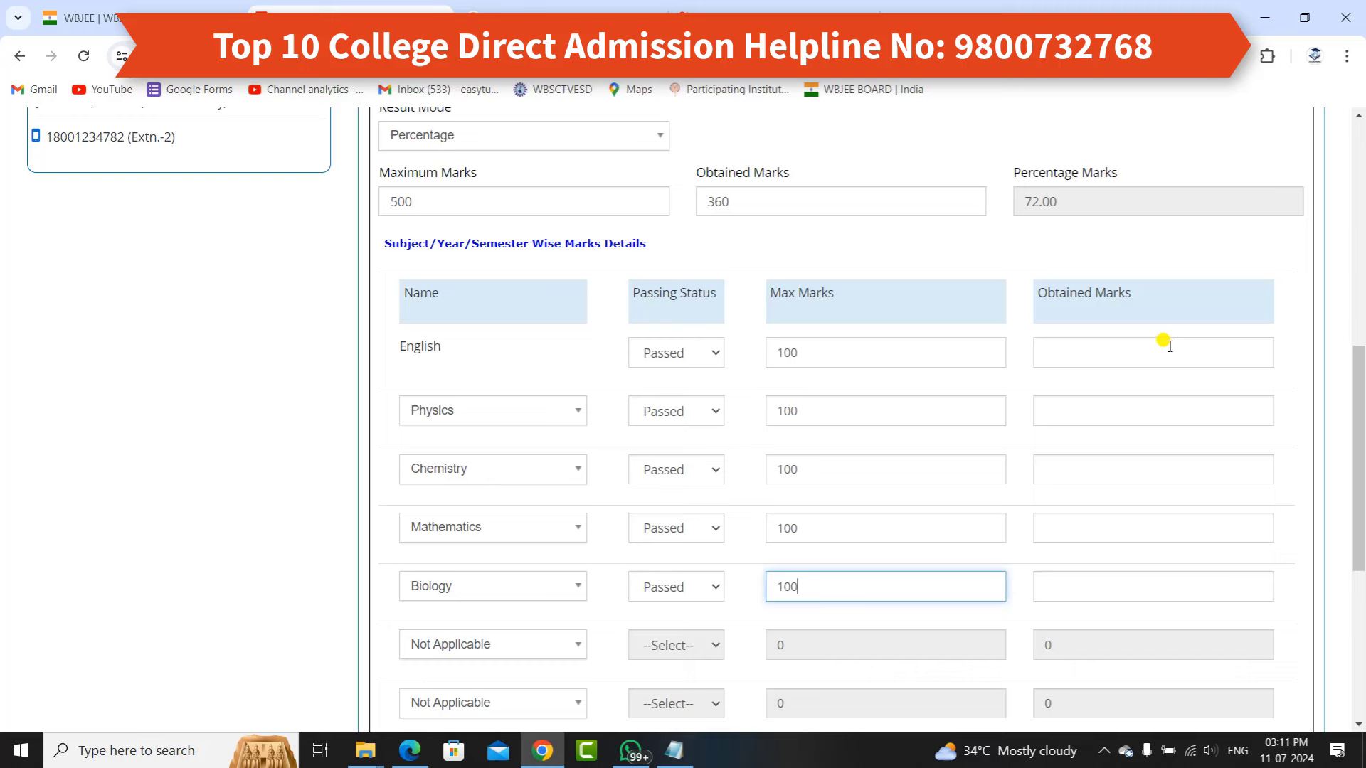
pyautogui.click(1169, 346)
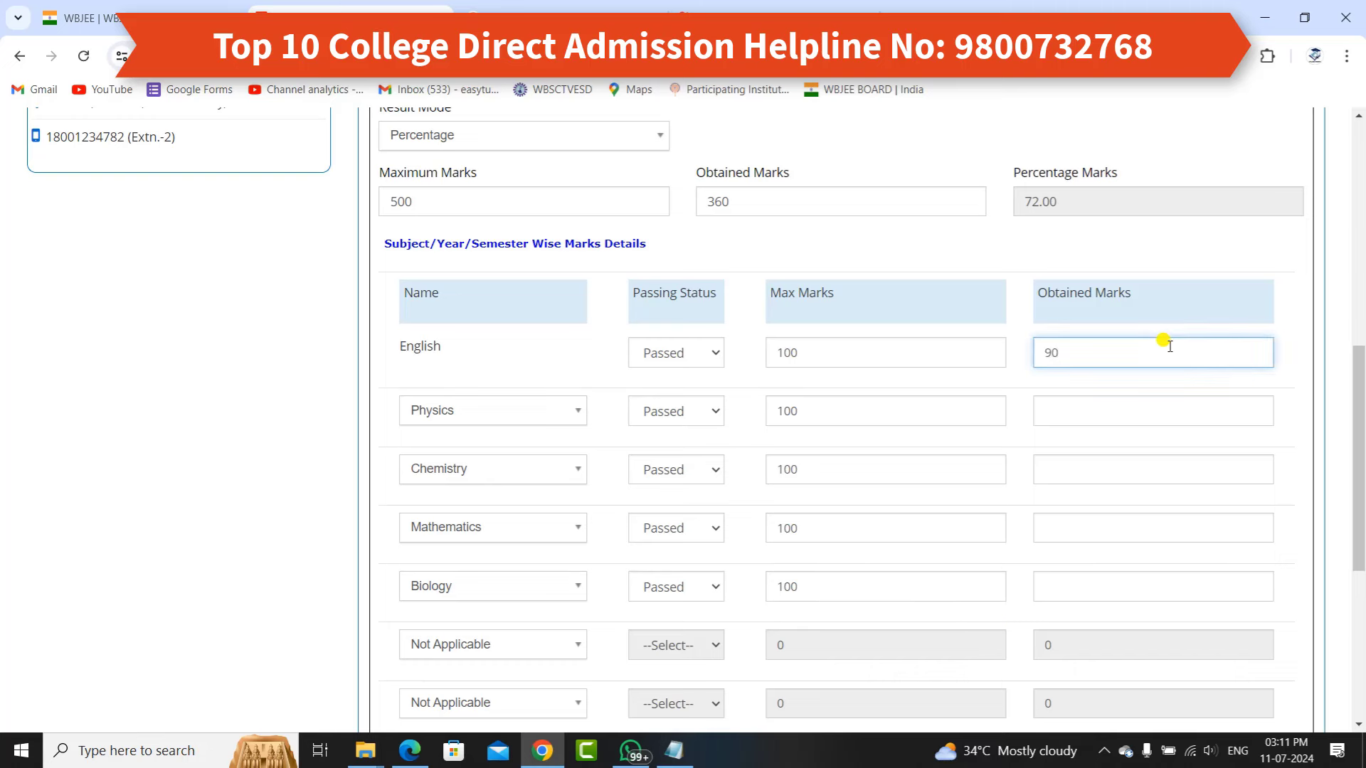
pyautogui.click(1081, 588)
pyautogui.write('60')
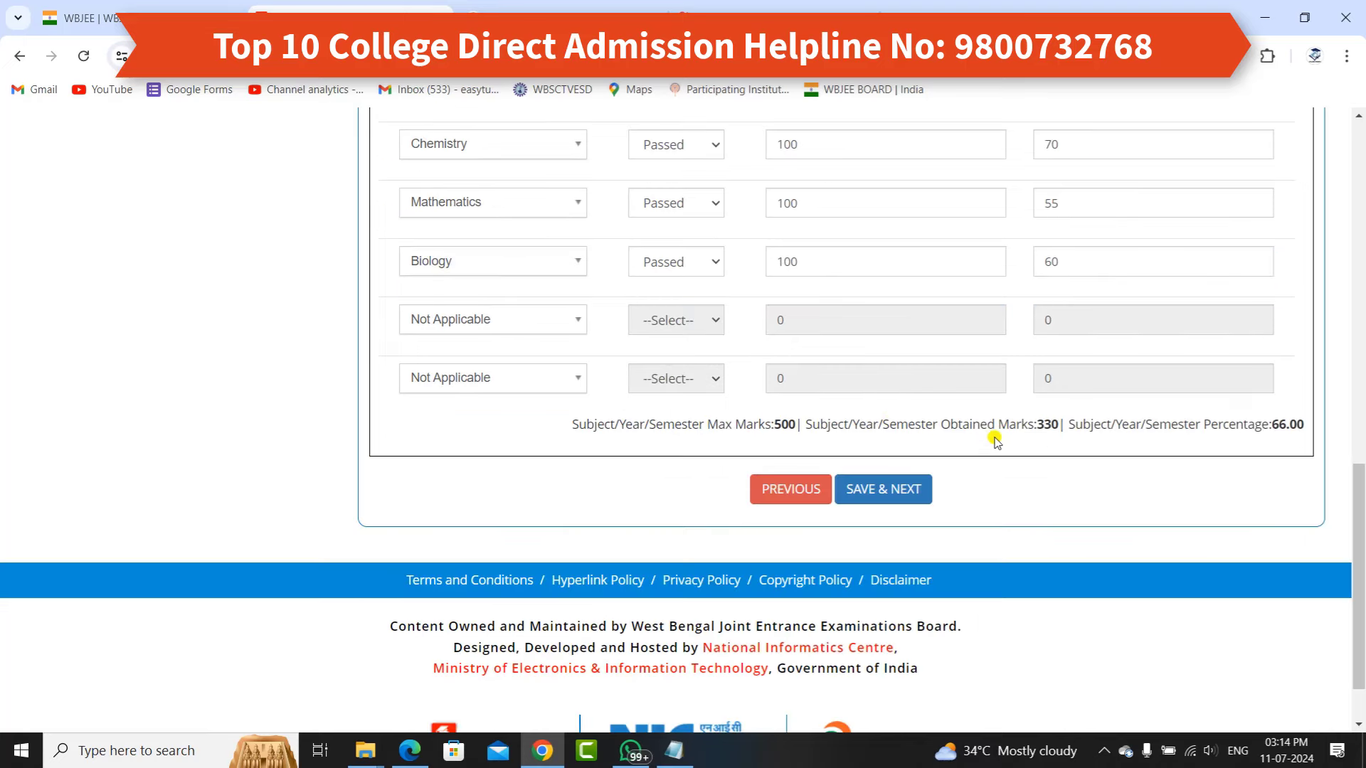
pyautogui.click(889, 496)
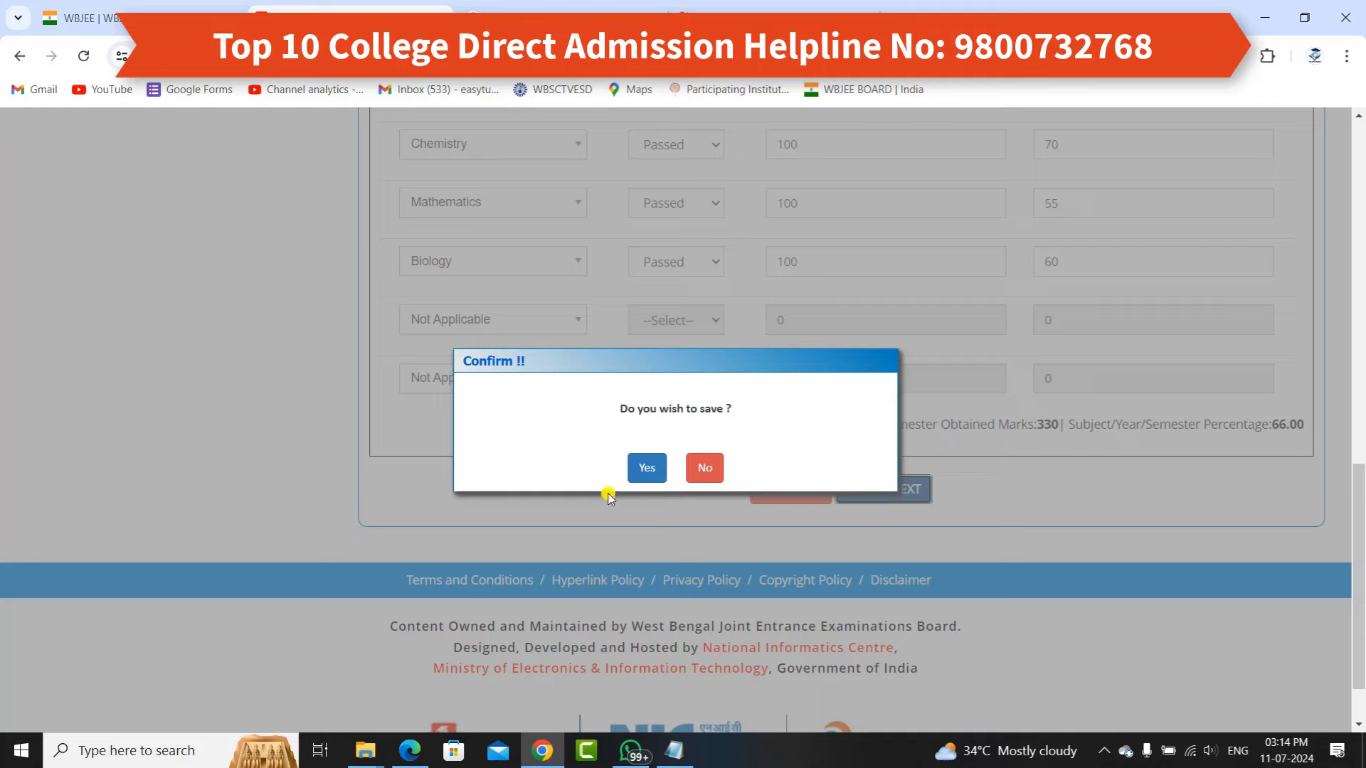
pyautogui.click(637, 470)
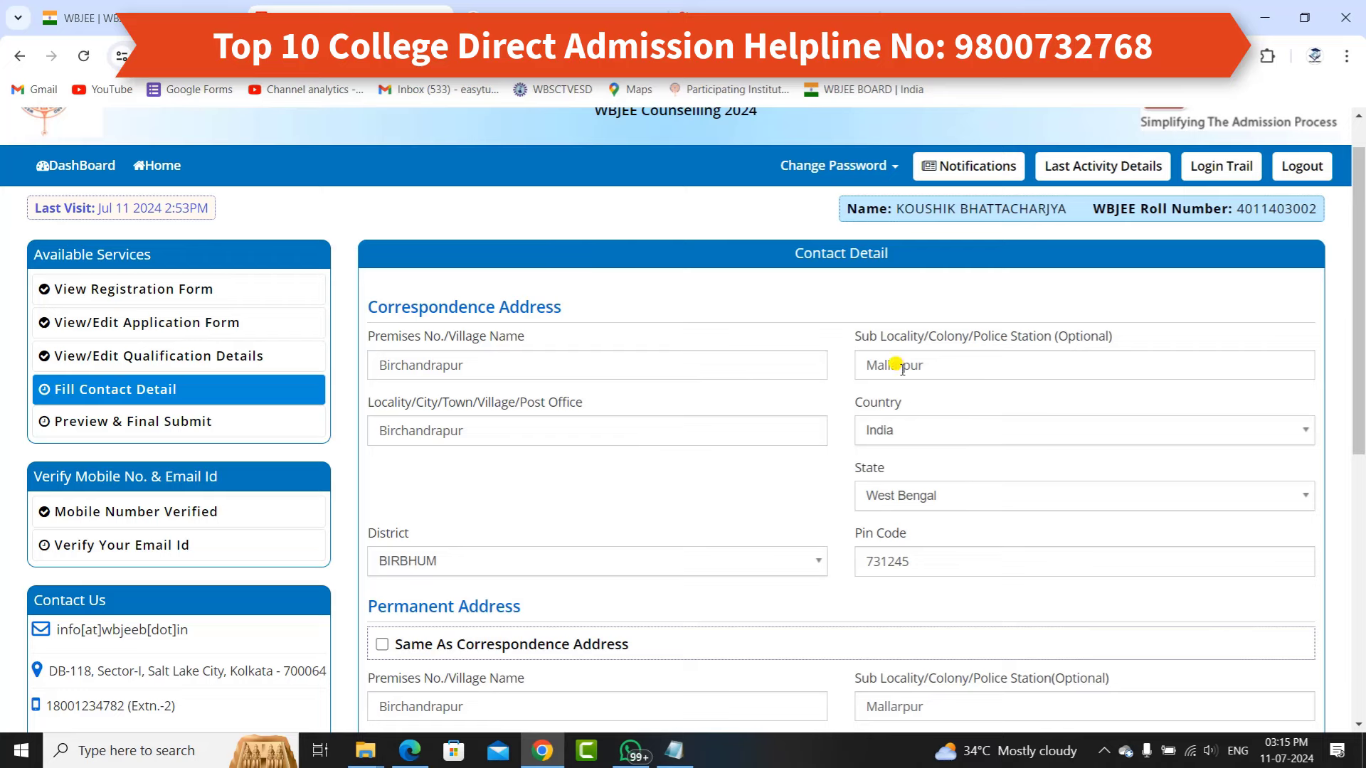
# Set the permanent address to be the same as the correspondence address and save the contact details.
pyautogui.moveTo(1363, 332); pyautogui.dragTo(1362, 370)
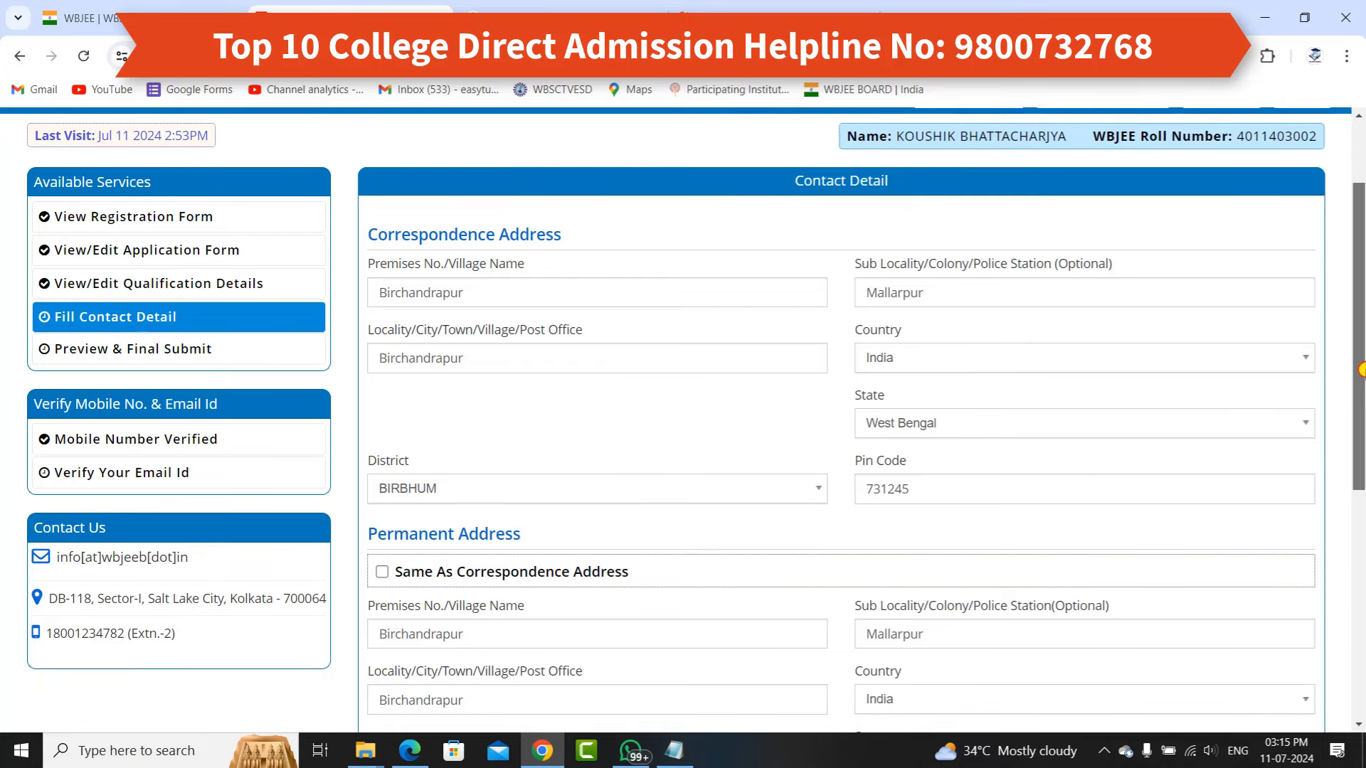
pyautogui.scroll(-2, 653, 494)
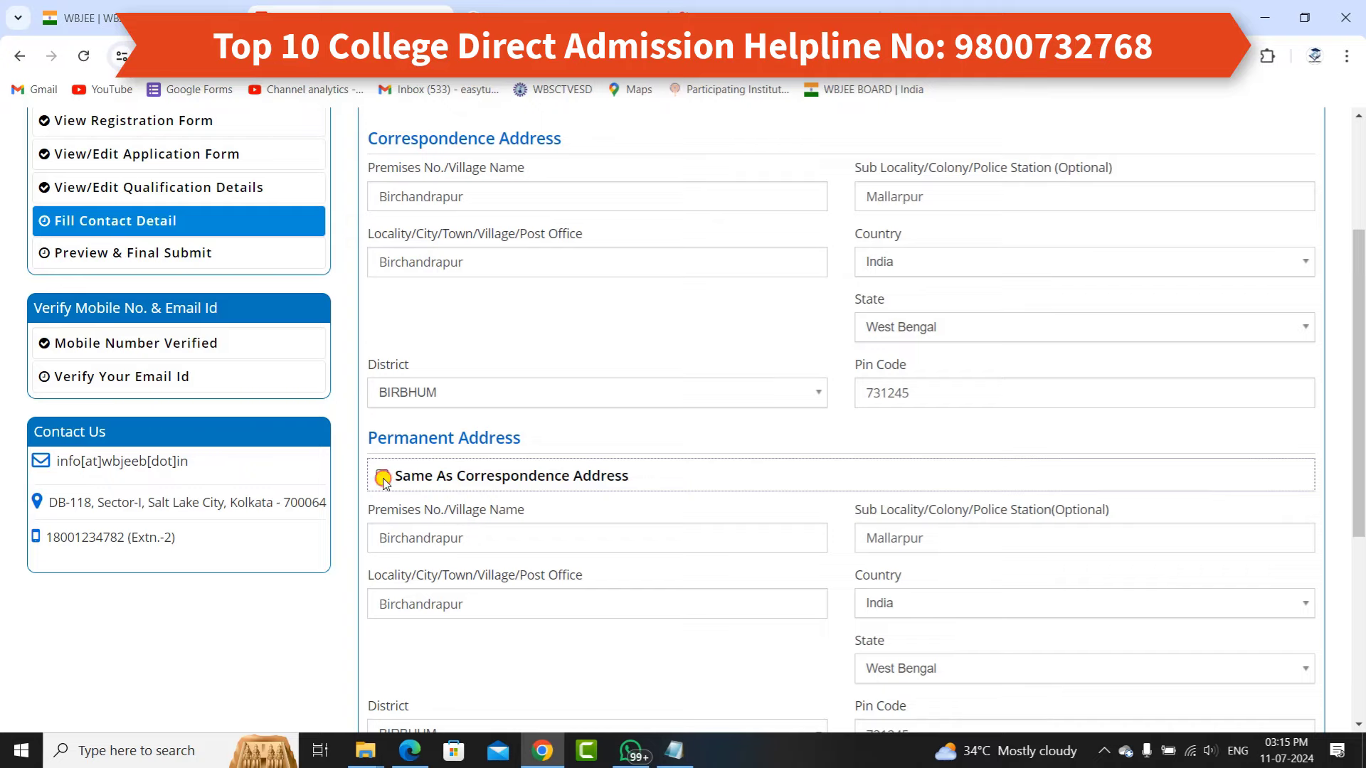
pyautogui.click(382, 476)
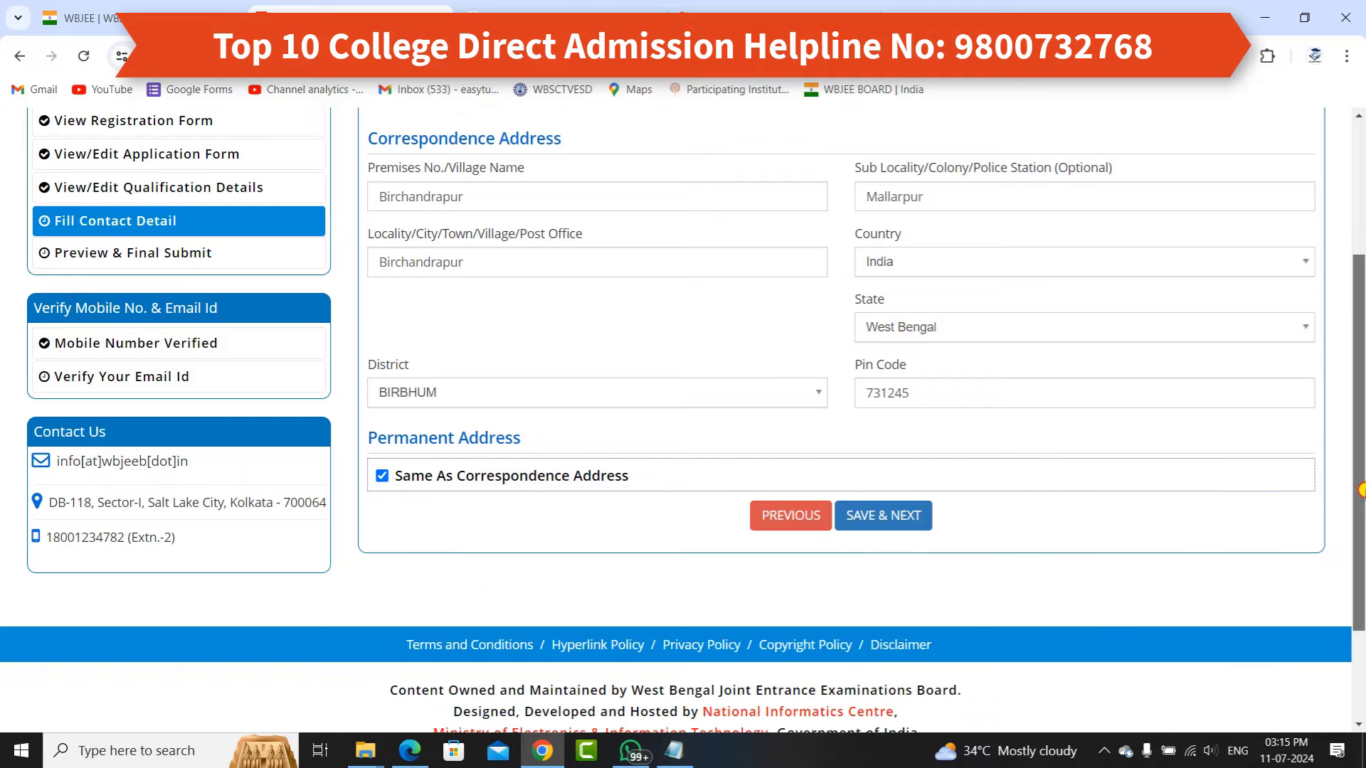
pyautogui.scroll(1, 1362, 468)
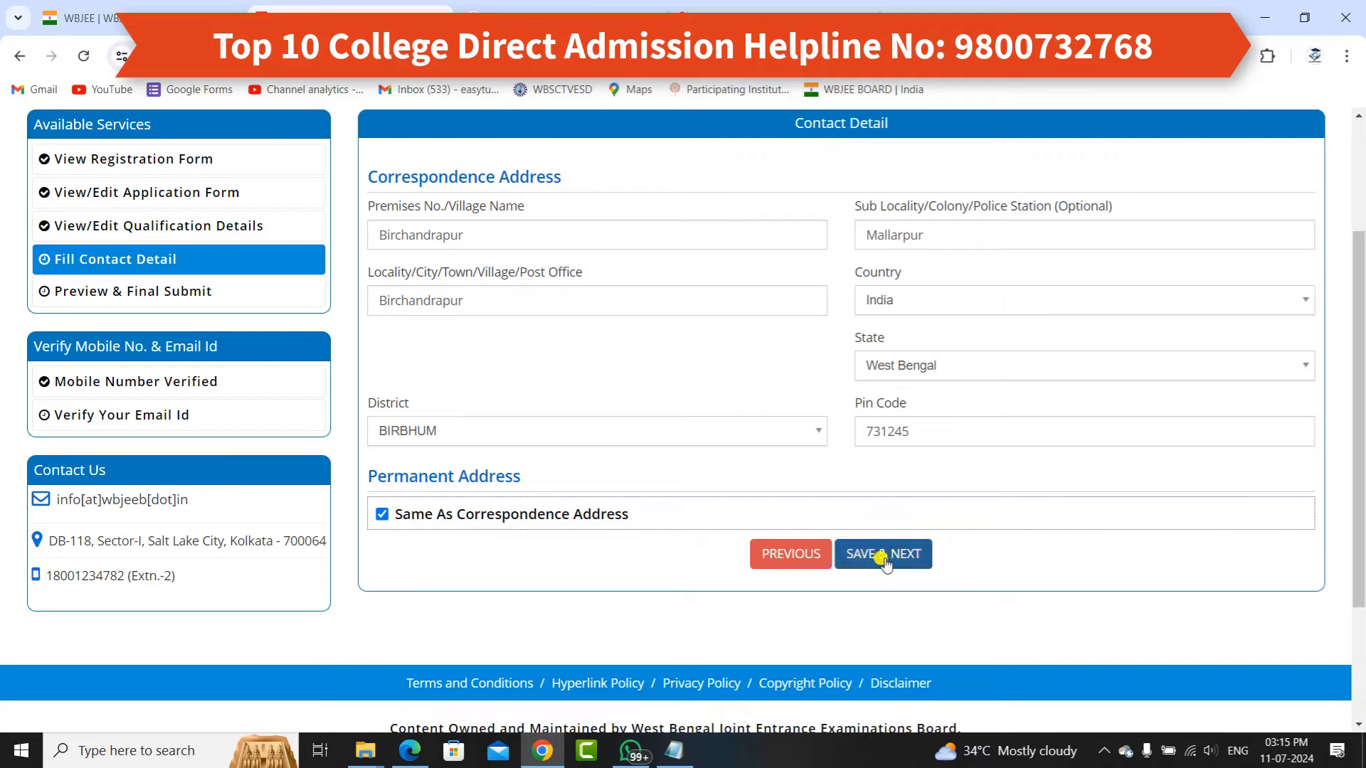
pyautogui.click(898, 550)
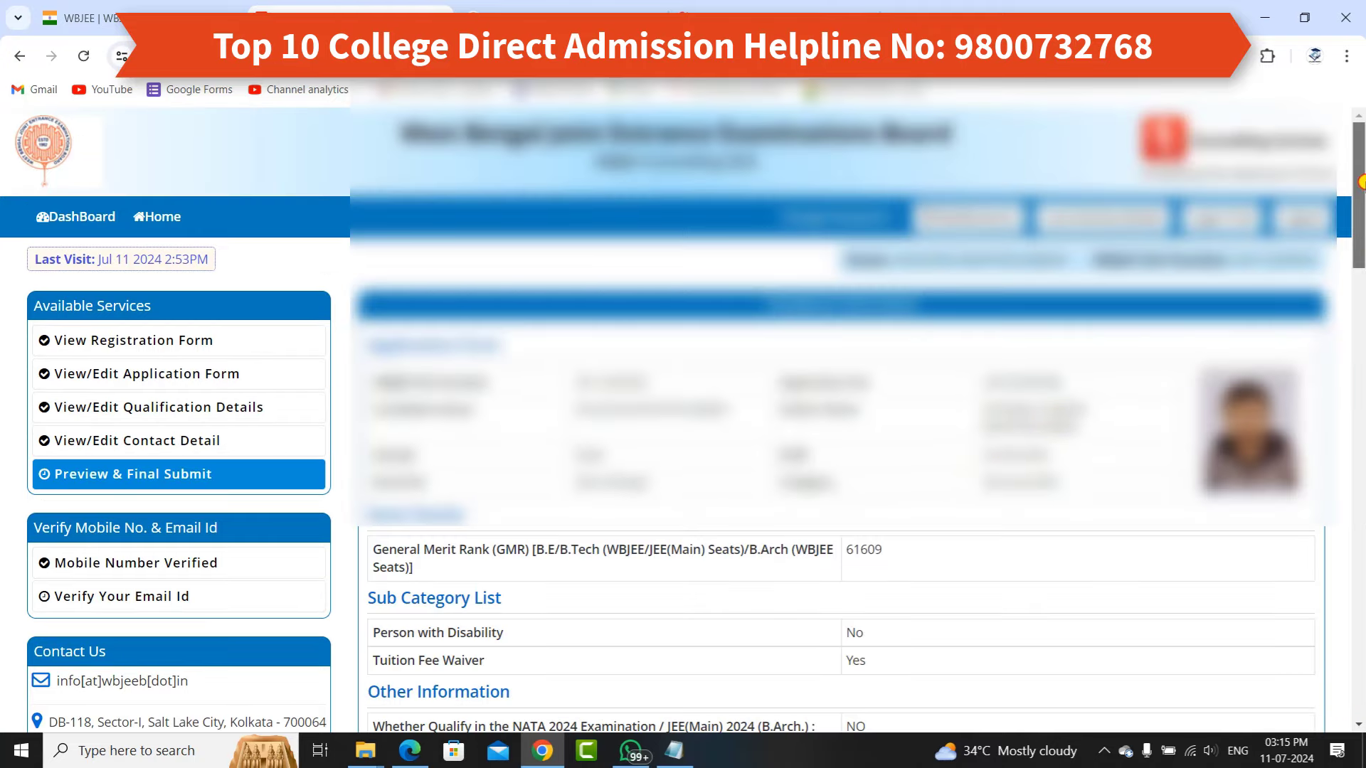
# Review the application preview from personal details to bank details, including the uploaded bank account proof.
pyautogui.moveTo(1360, 183); pyautogui.dragTo(1360, 254)
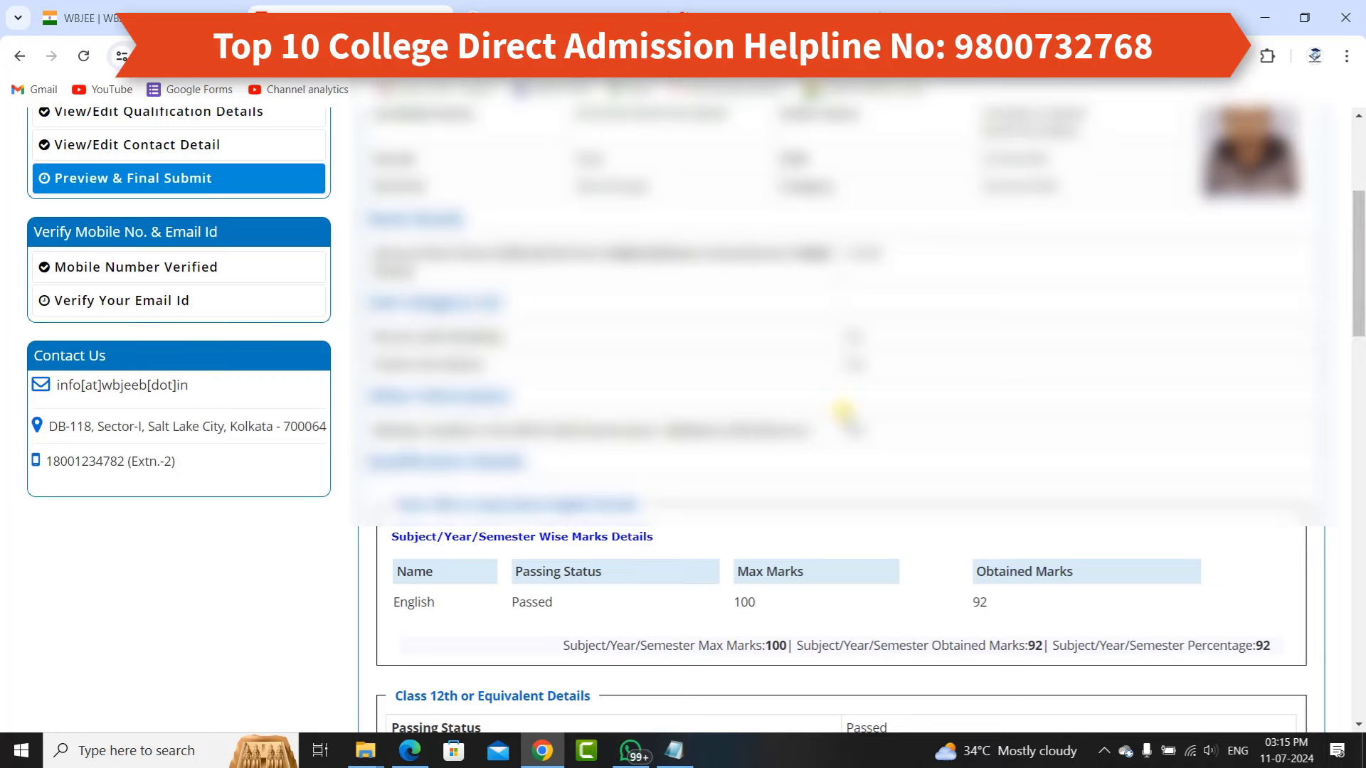
pyautogui.moveTo(1360, 267); pyautogui.dragTo(1360, 404)
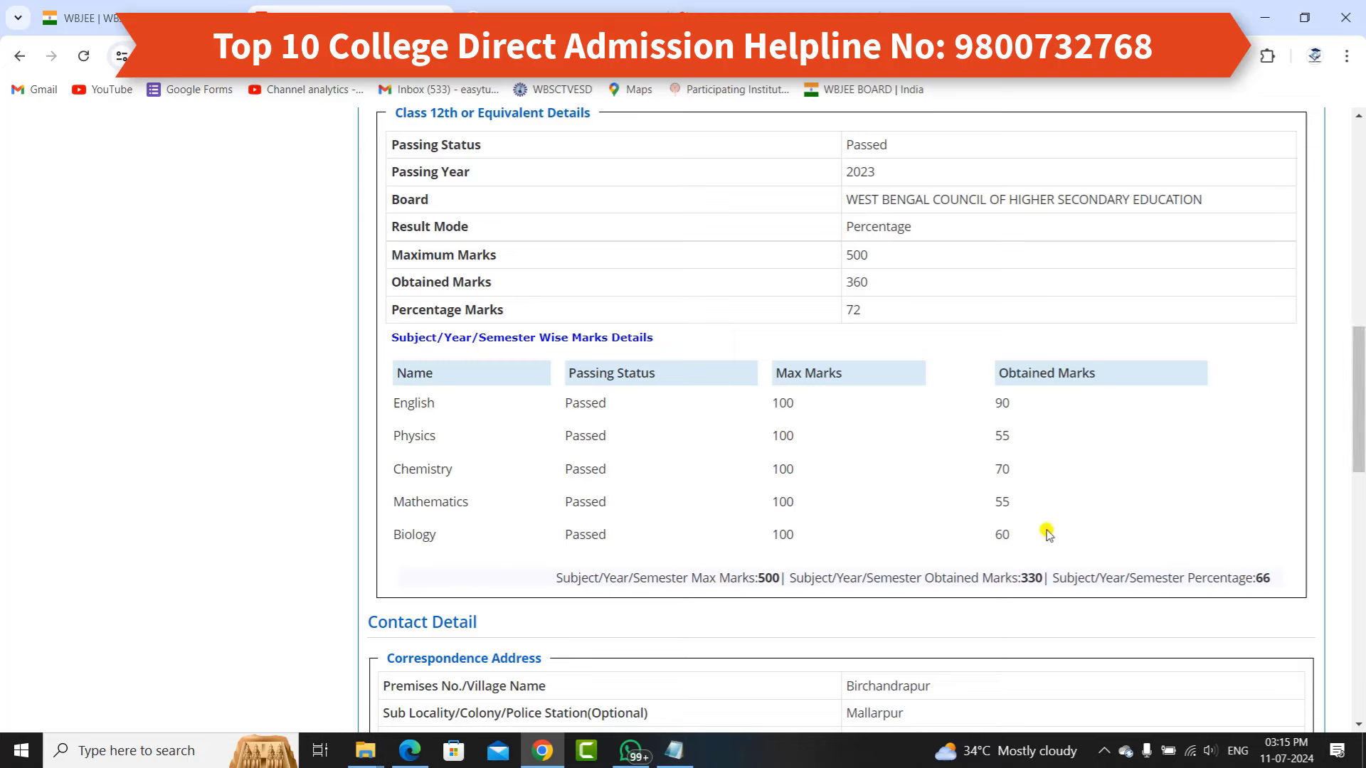
pyautogui.scroll(-3, 1359, 425)
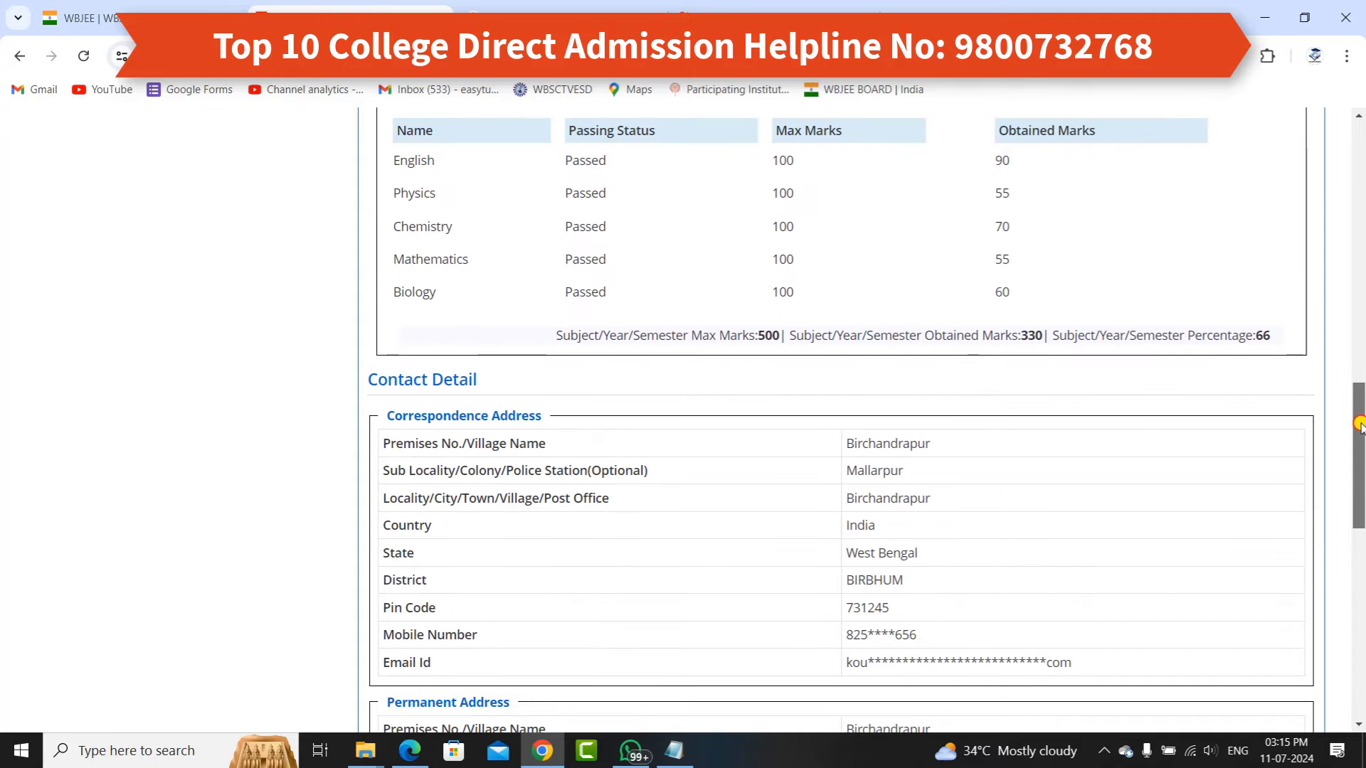
pyautogui.moveTo(1359, 425); pyautogui.dragTo(1361, 543)
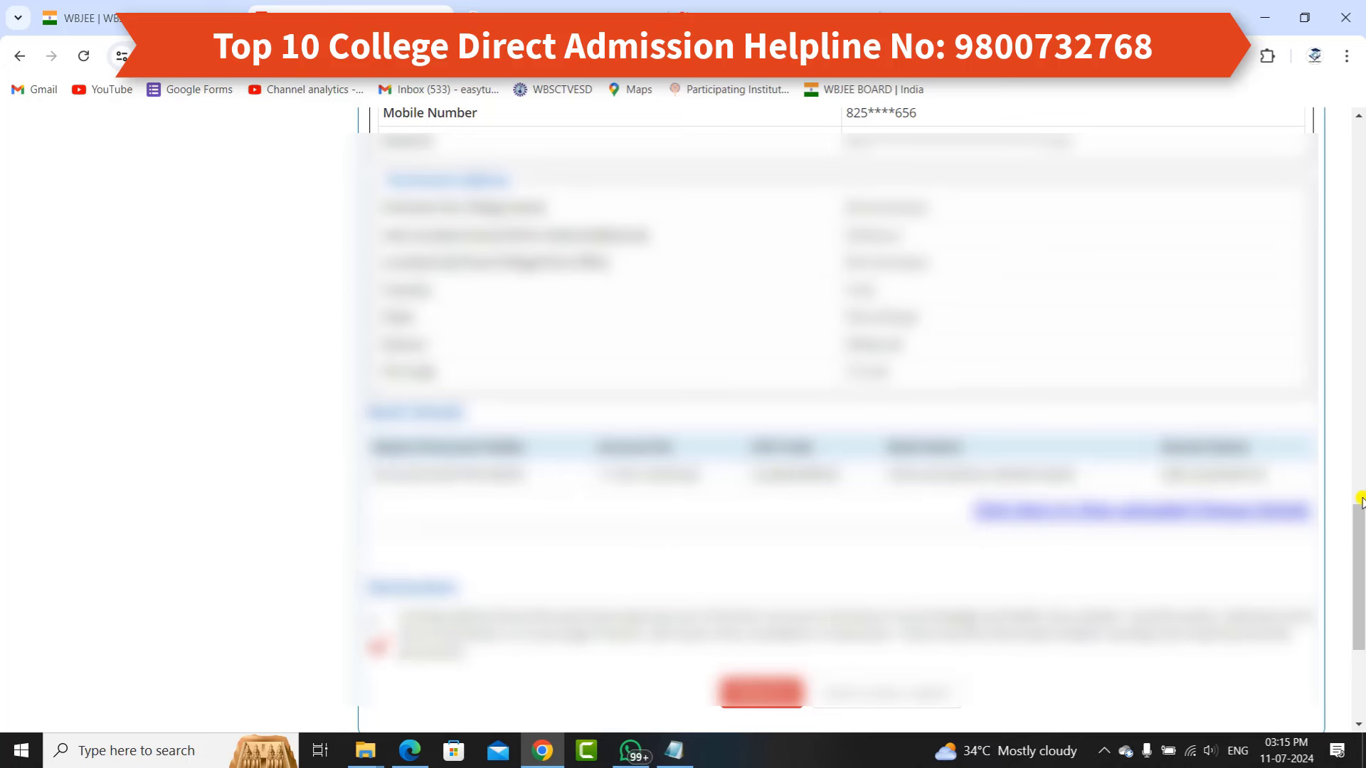
pyautogui.click(1176, 508)
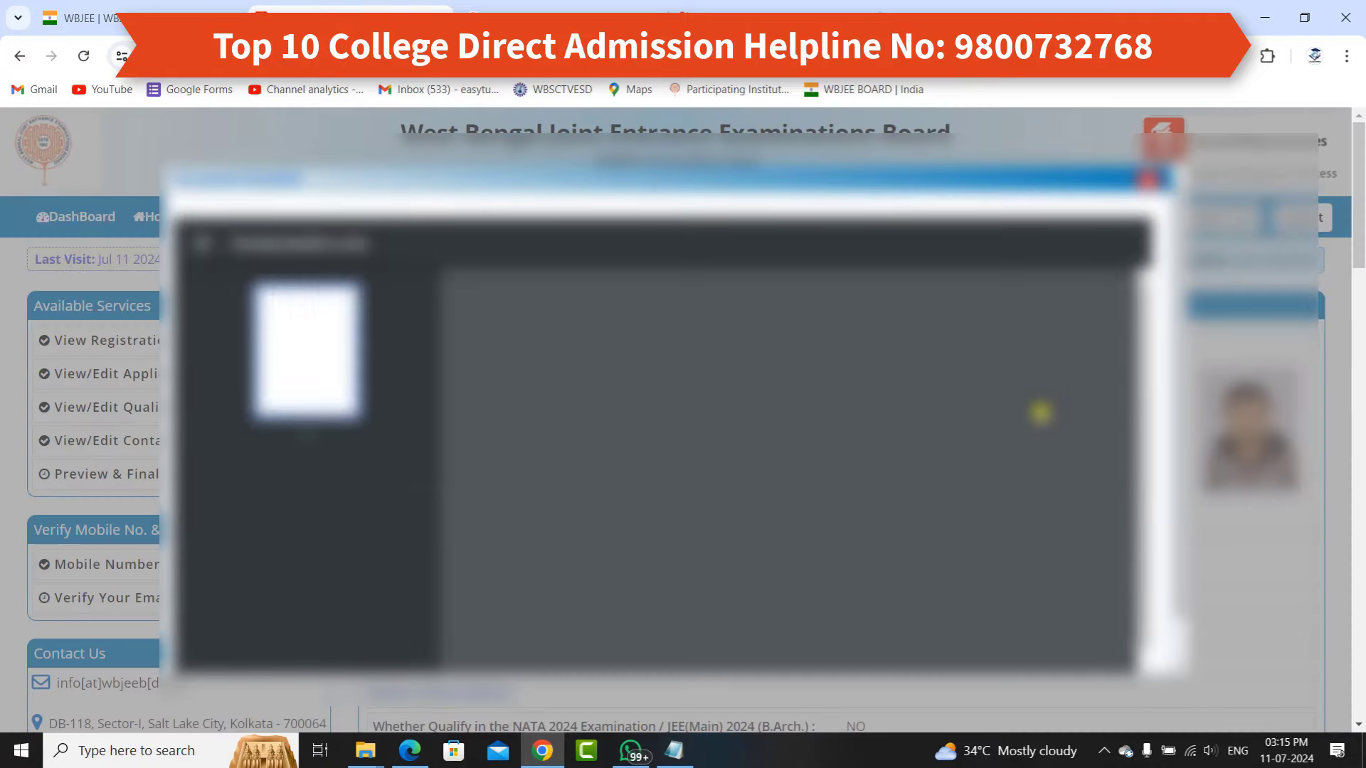
pyautogui.scroll(-1, 1142, 497)
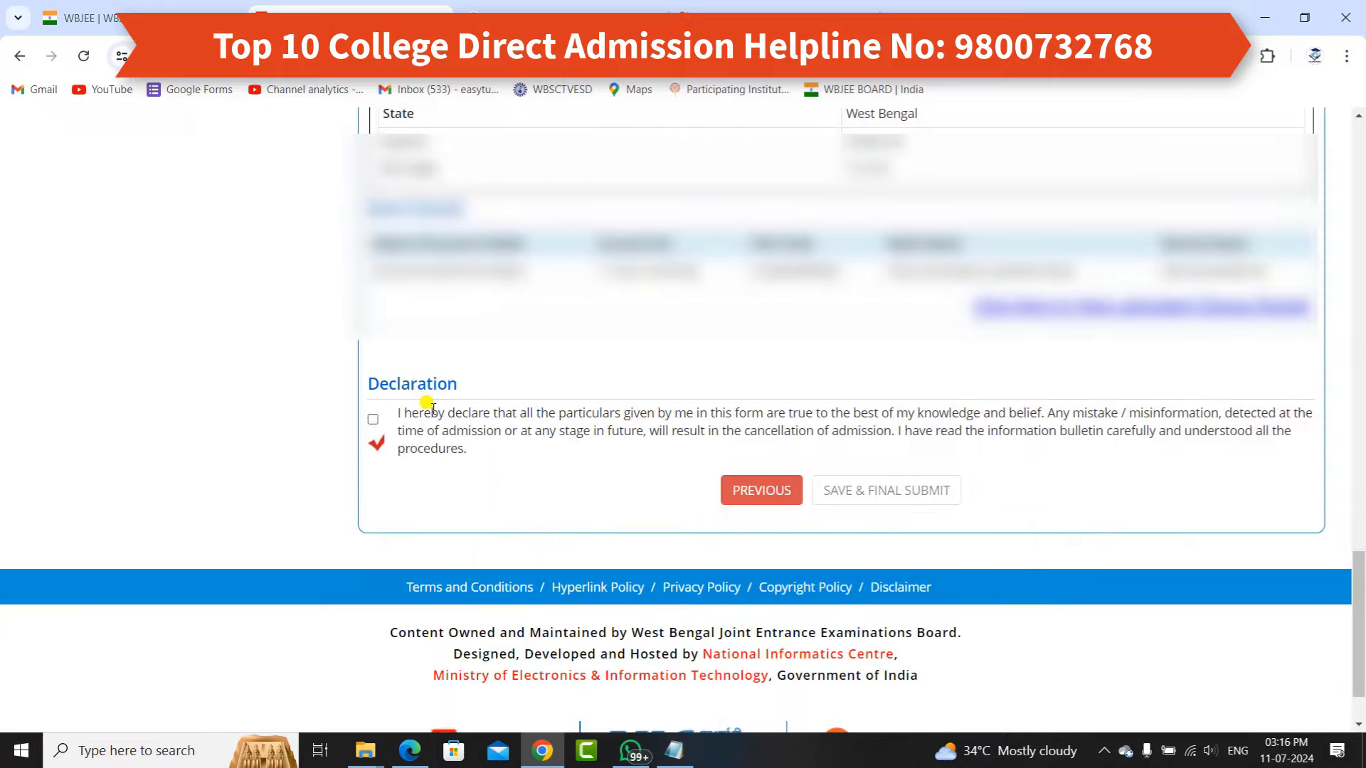
# Accept the declaration and make the final submission of the application.
pyautogui.click(373, 421)
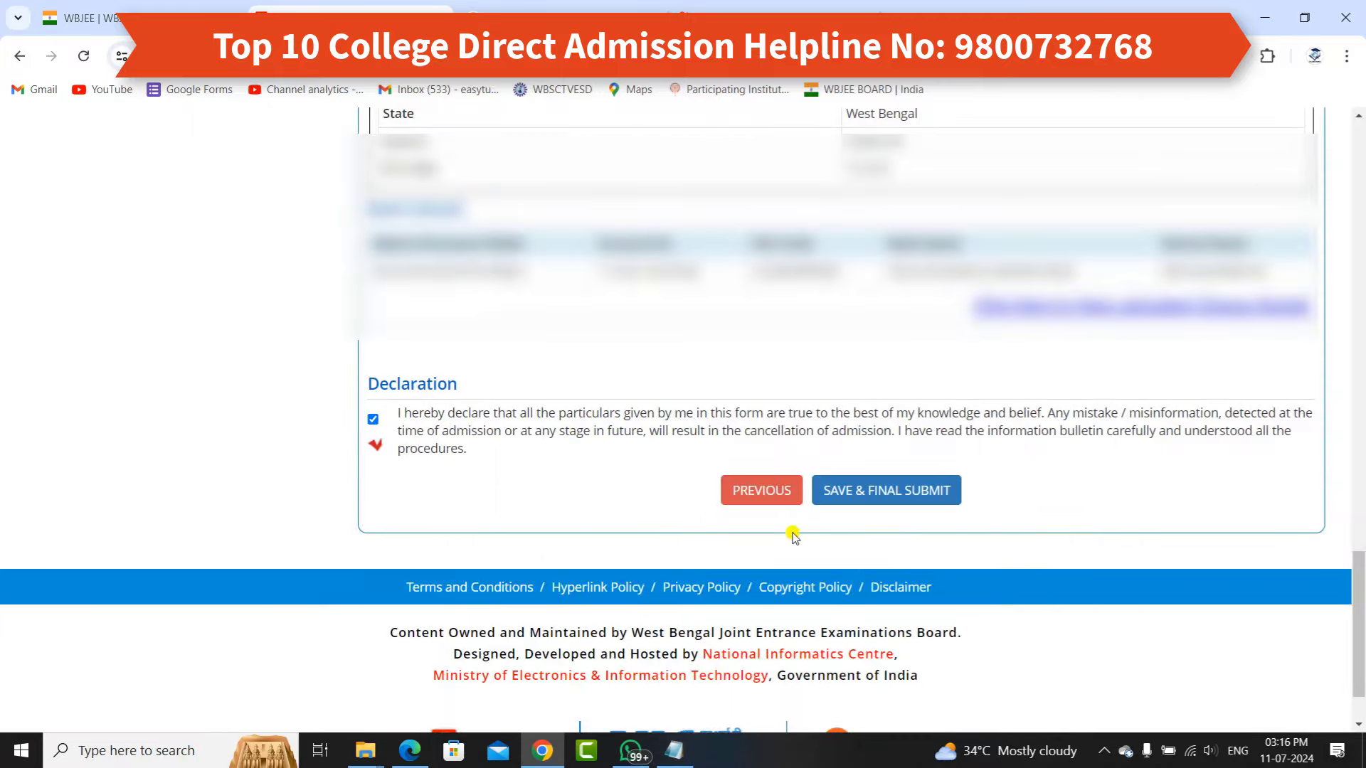
pyautogui.click(880, 489)
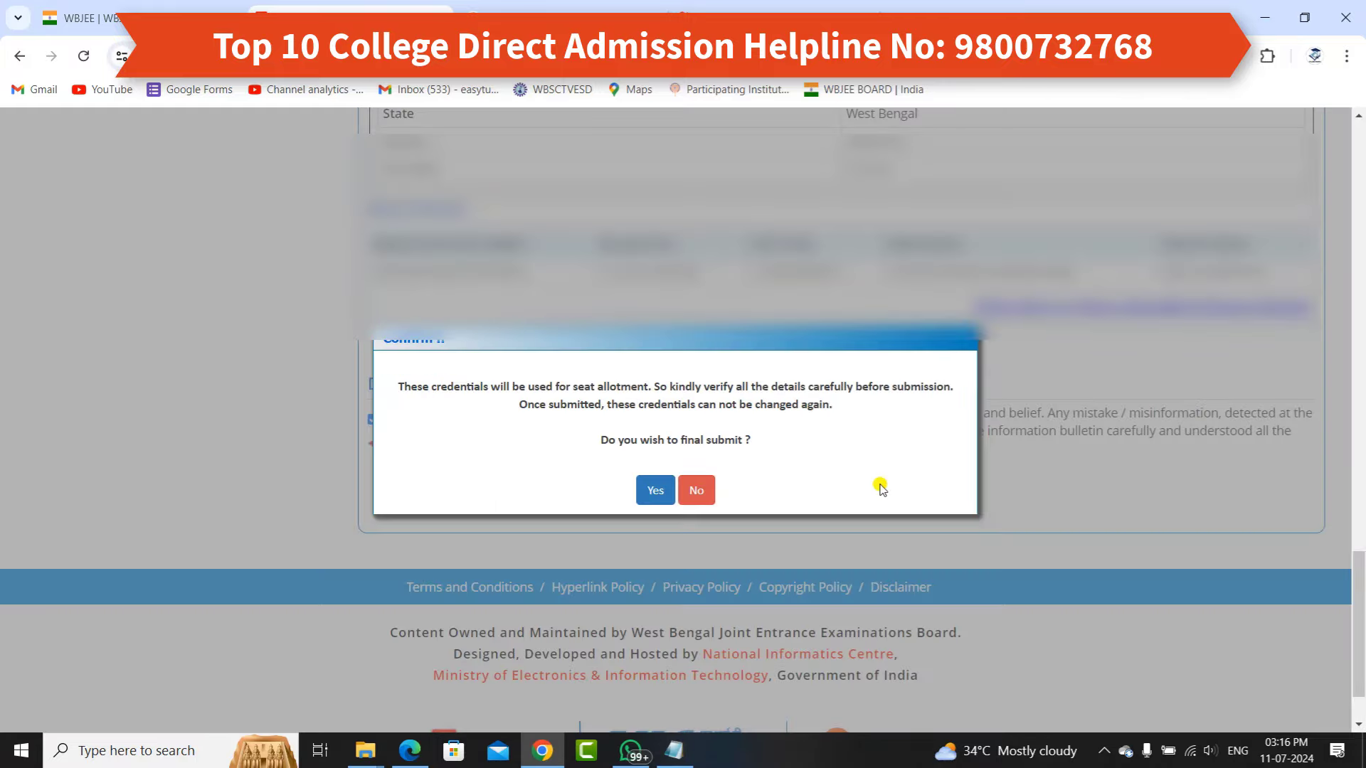
pyautogui.click(648, 490)
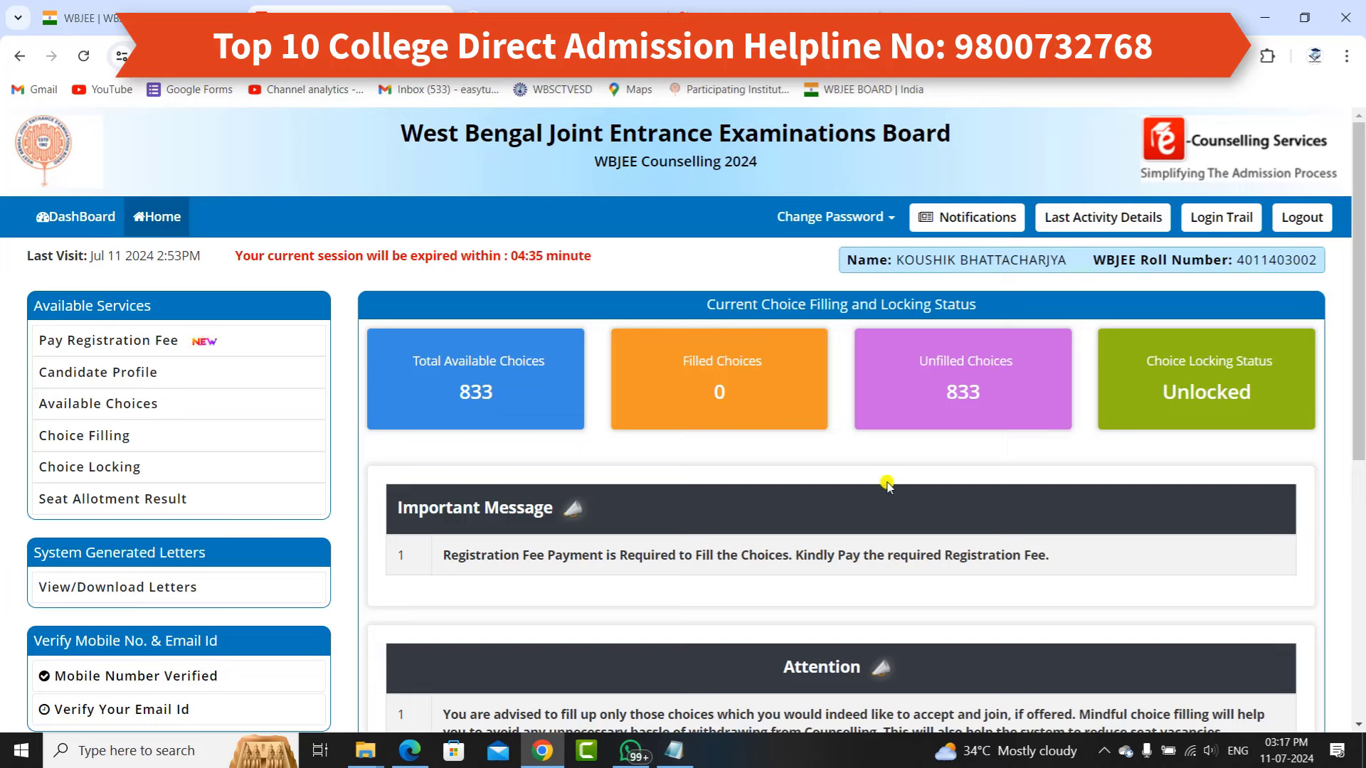
# Open the registration fee payment, choose Online Payment, and proceed to the payment provider selection.
pyautogui.moveTo(1360, 295); pyautogui.dragTo(1361, 359)
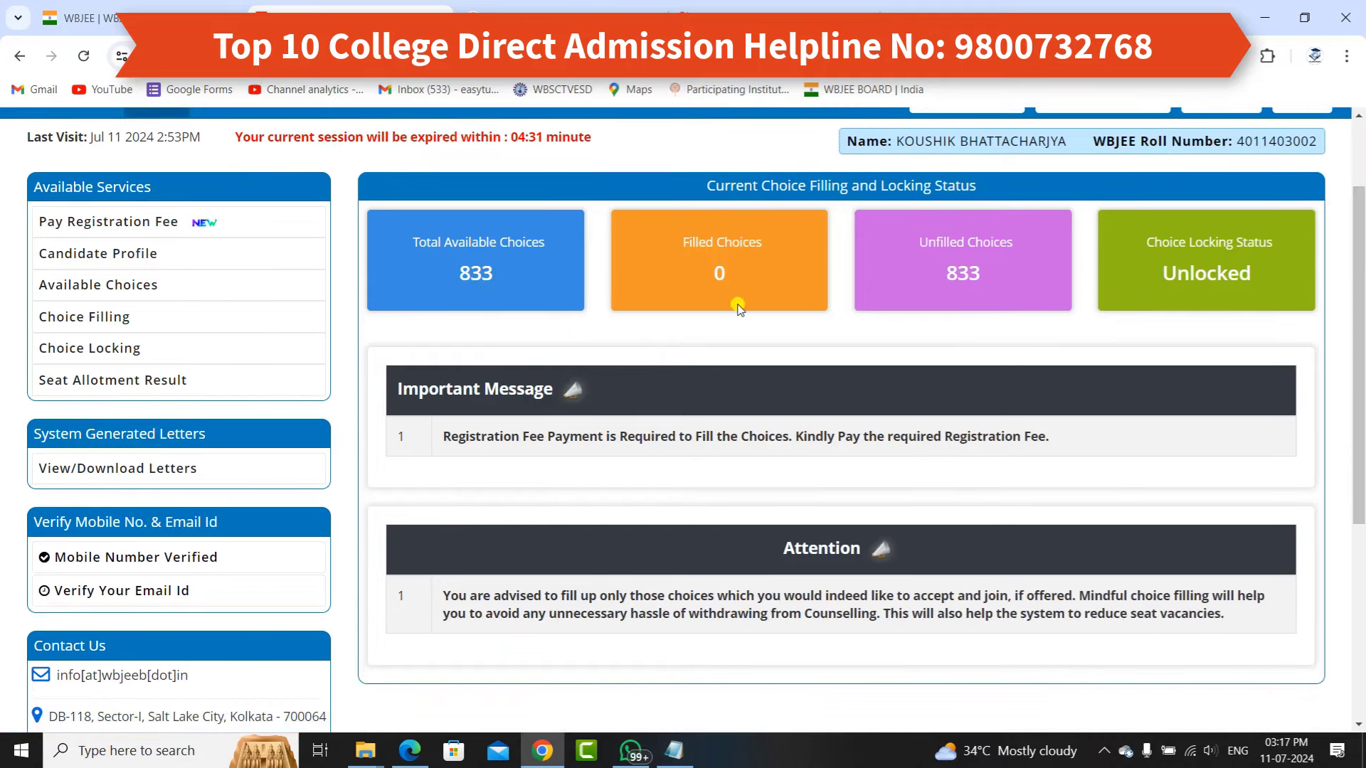
pyautogui.moveTo(1360, 344); pyautogui.dragTo(1360, 273)
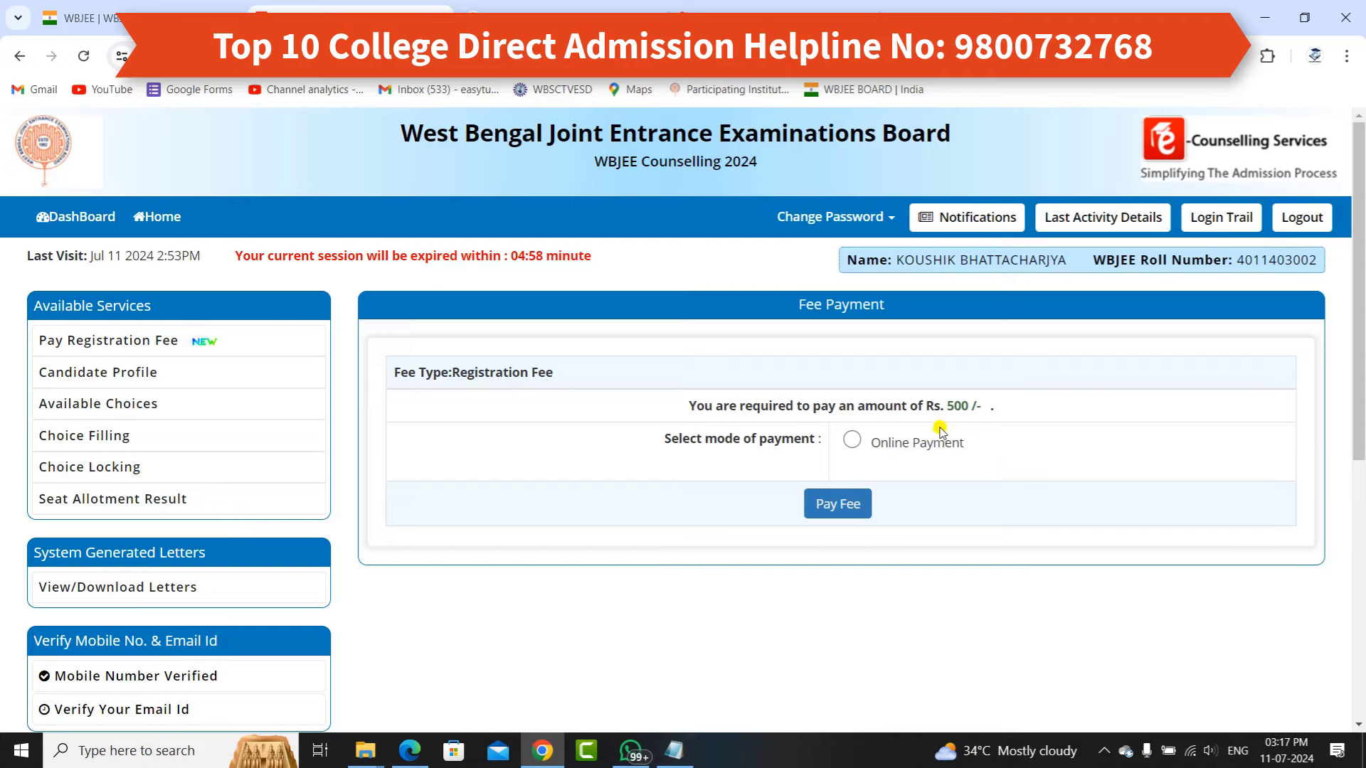
pyautogui.click(852, 439)
pyautogui.click(845, 502)
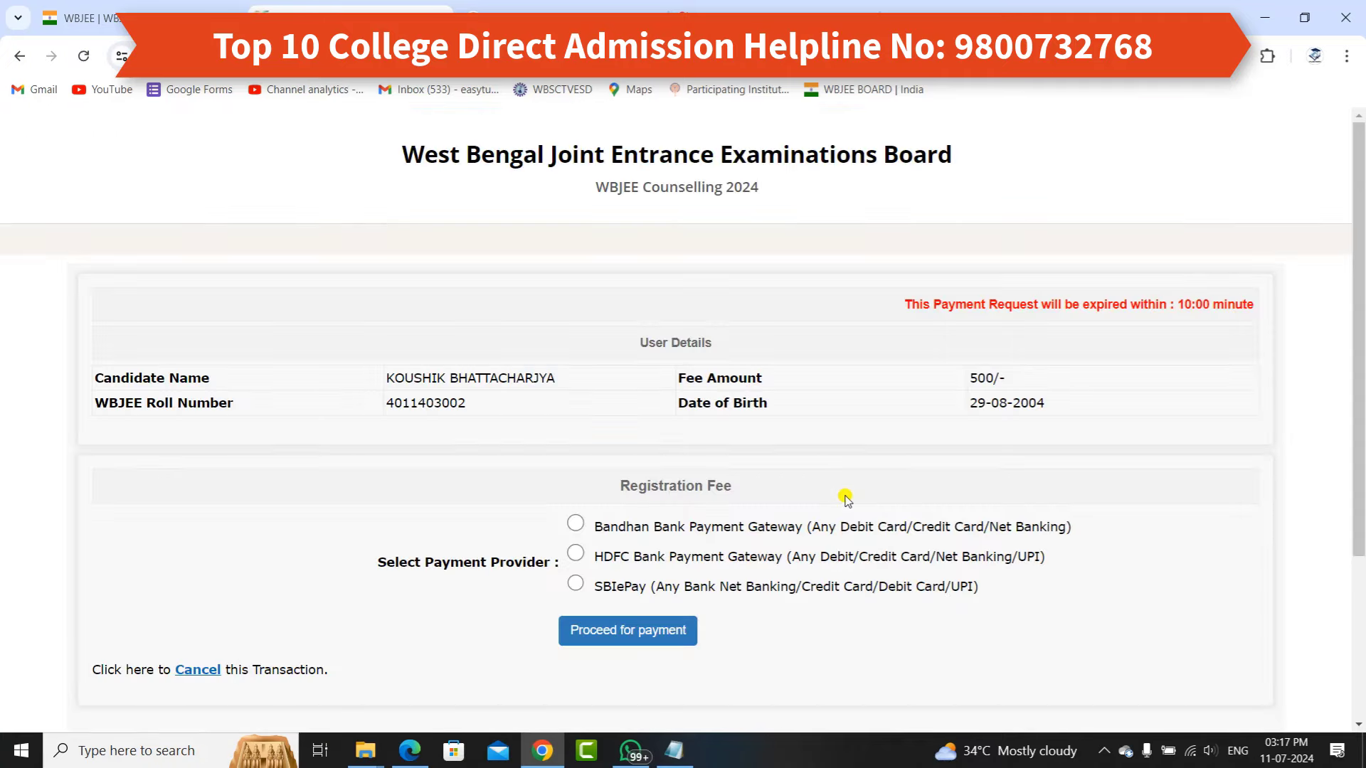
pyautogui.scroll(-1, 1360, 379)
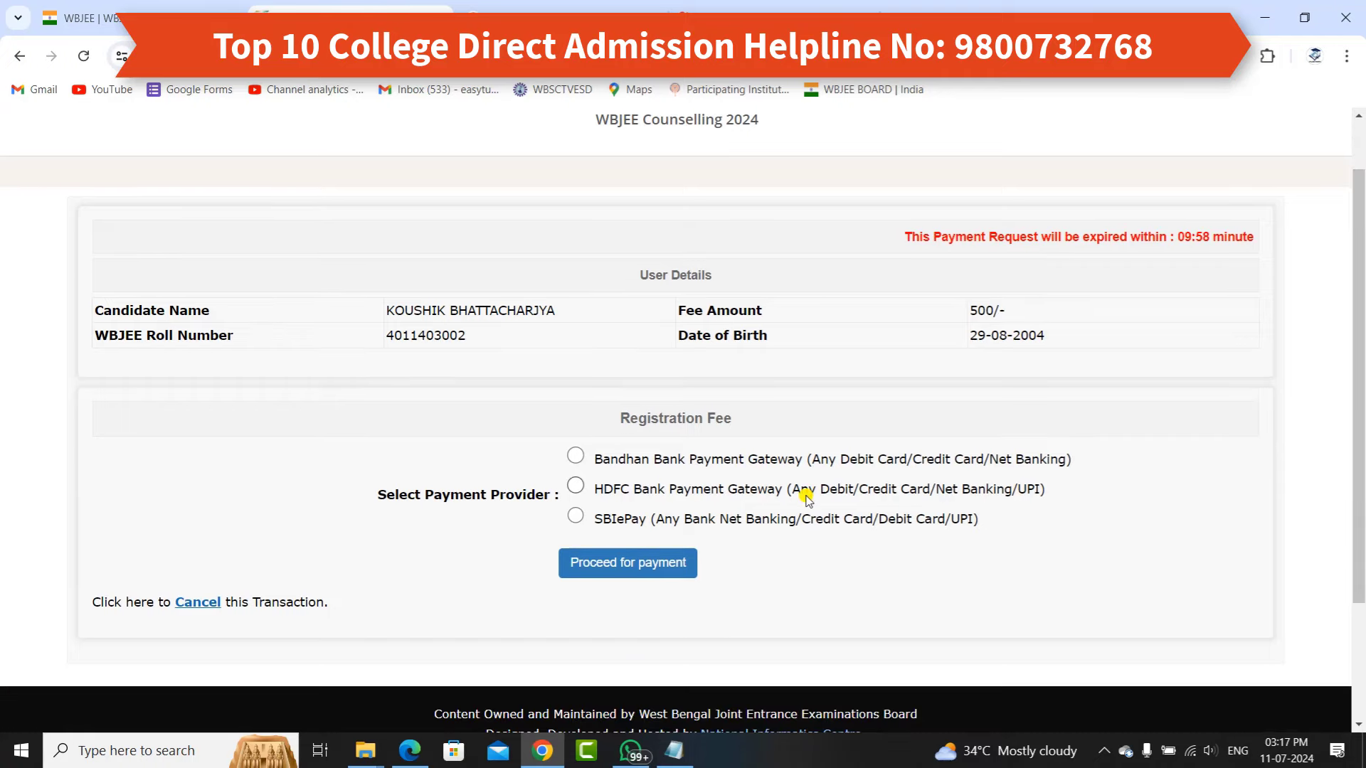
# Pay the registration fee through the HDFC Bank Payment Gateway using the PhonePe UPI option, and return to the candidate home page.
pyautogui.click(577, 488)
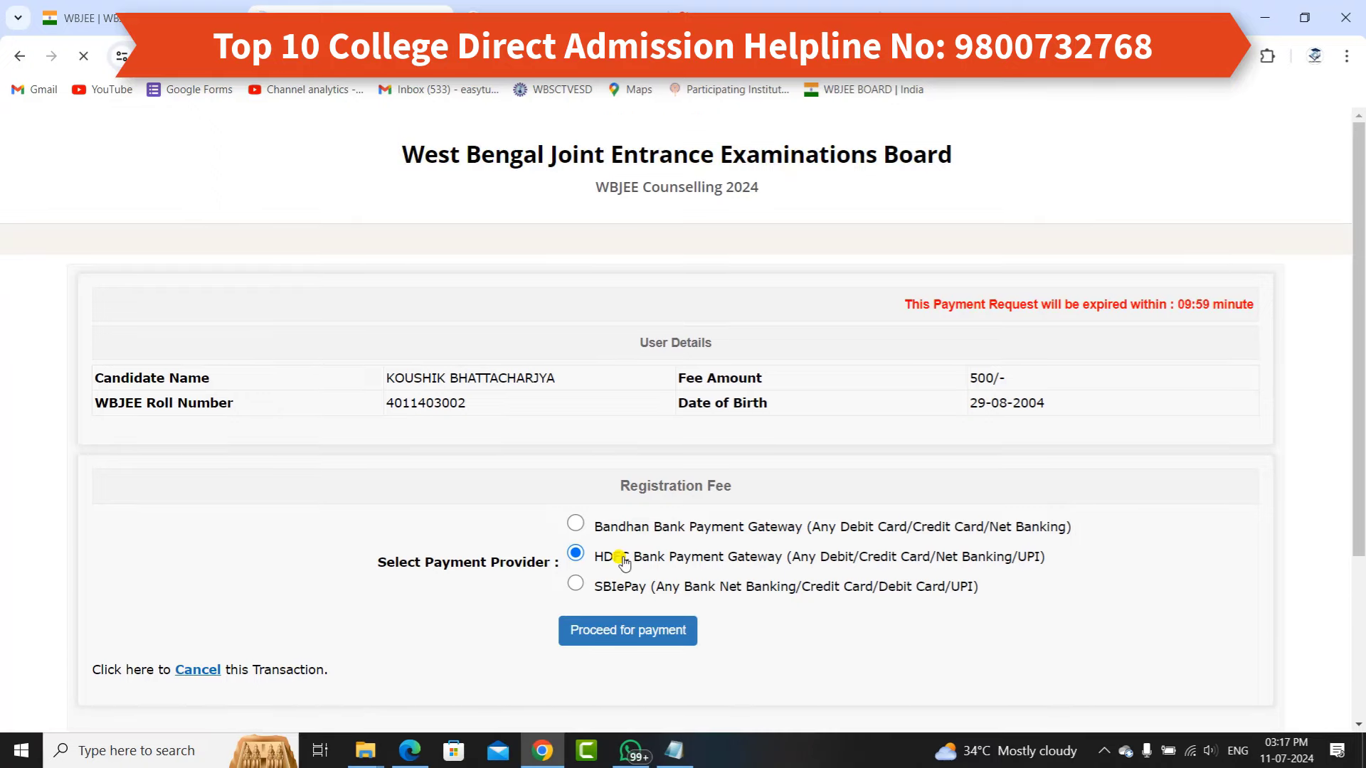
pyautogui.click(742, 392)
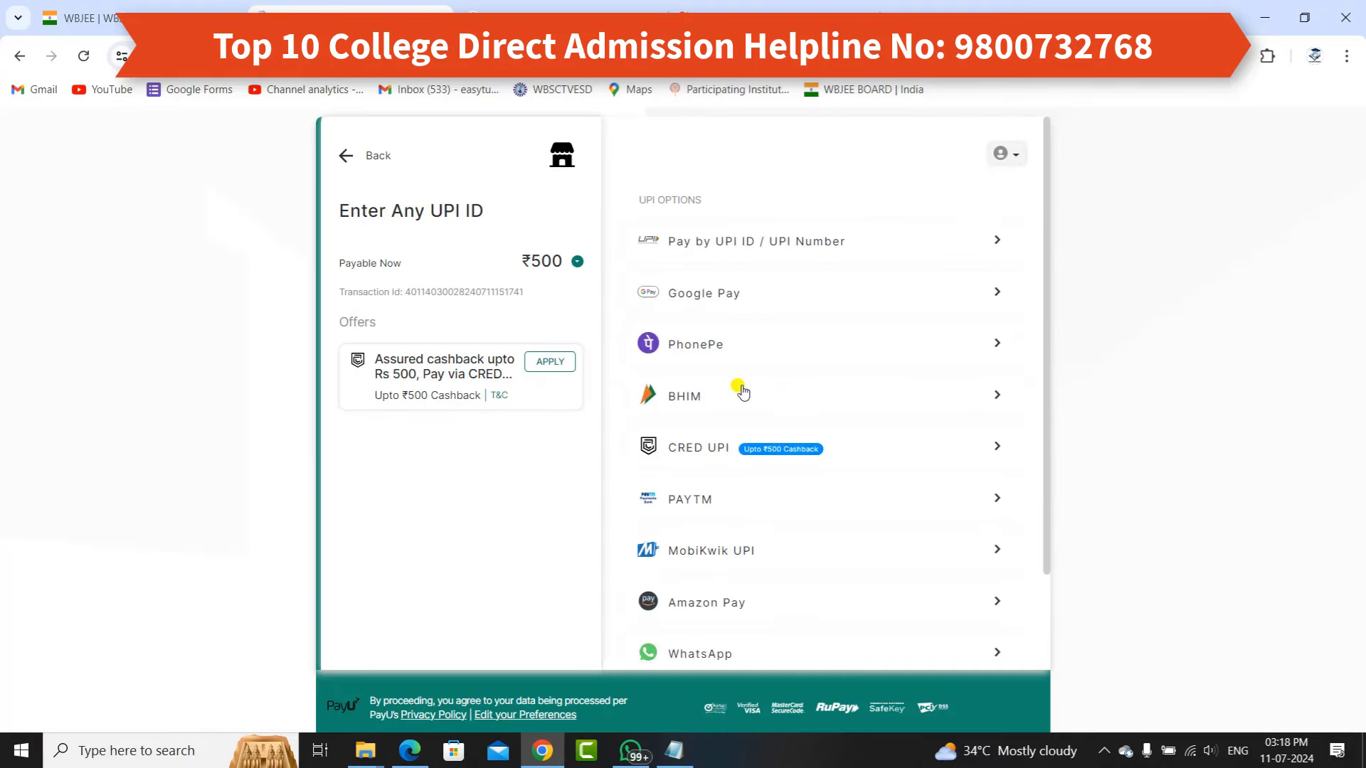
pyautogui.click(695, 345)
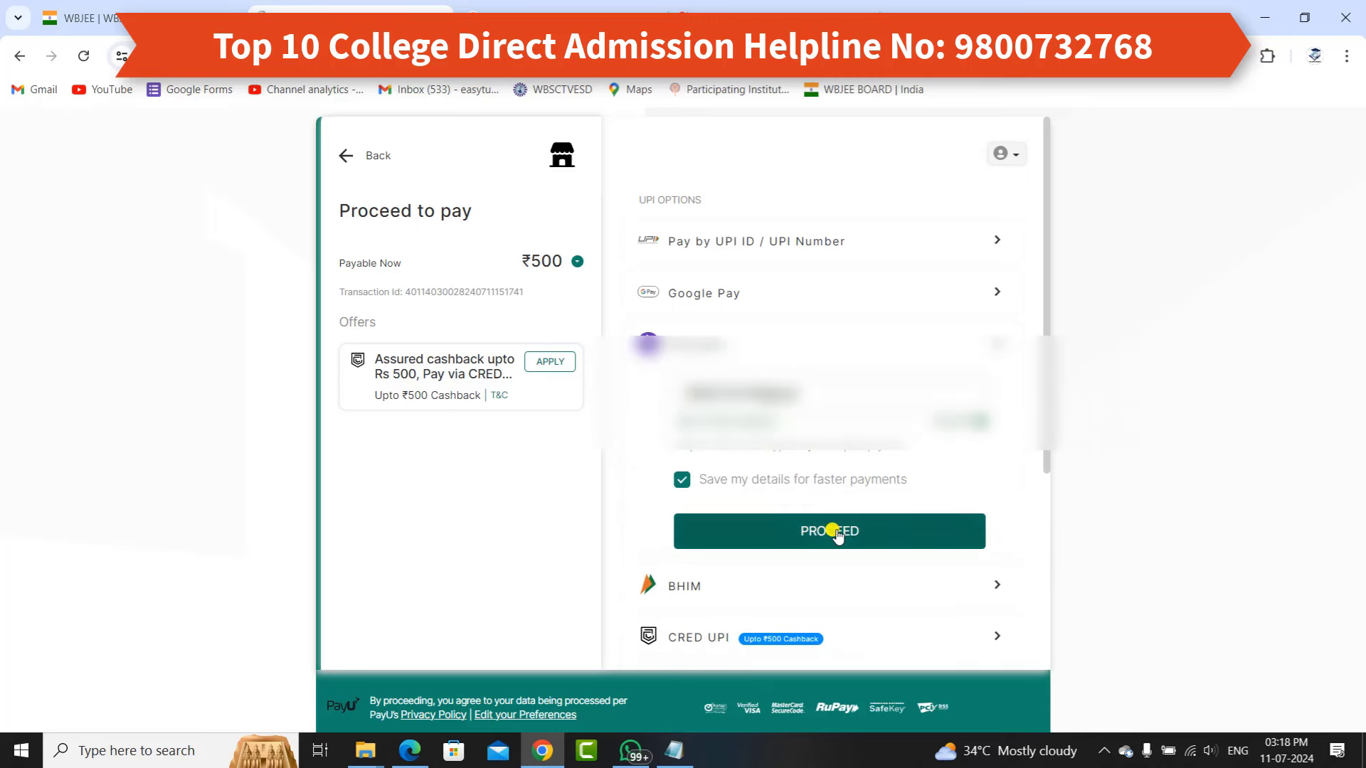
pyautogui.click(837, 528)
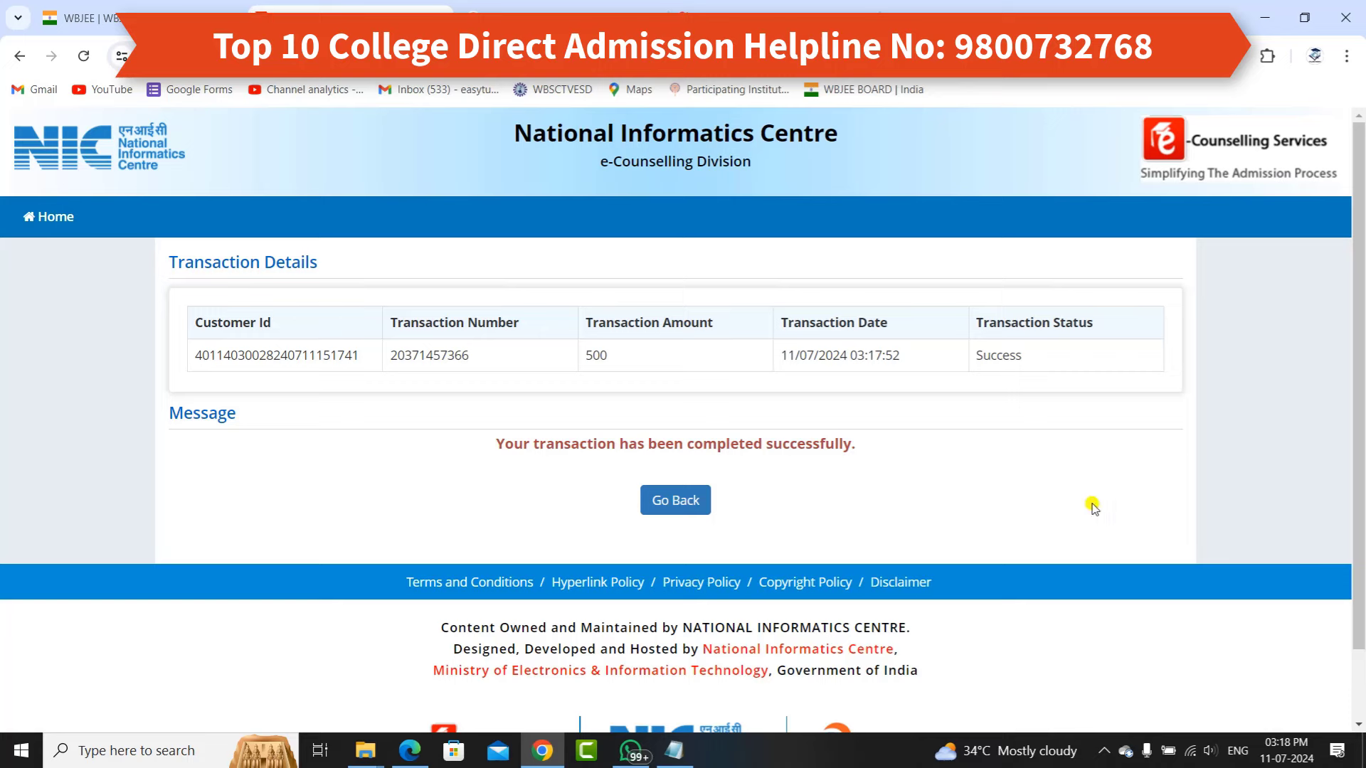
pyautogui.click(678, 497)
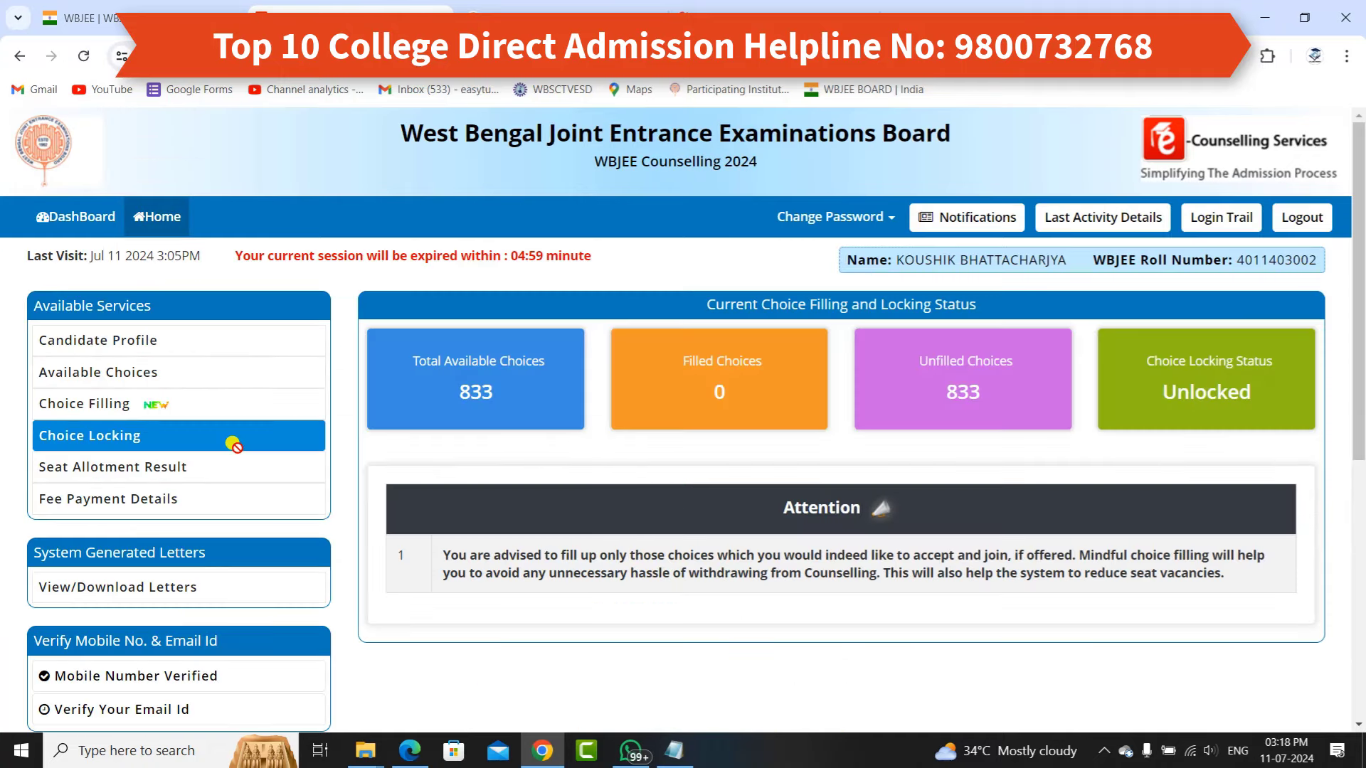
# Open Choice Filling and authenticate by entering the account password.
pyautogui.click(138, 404)
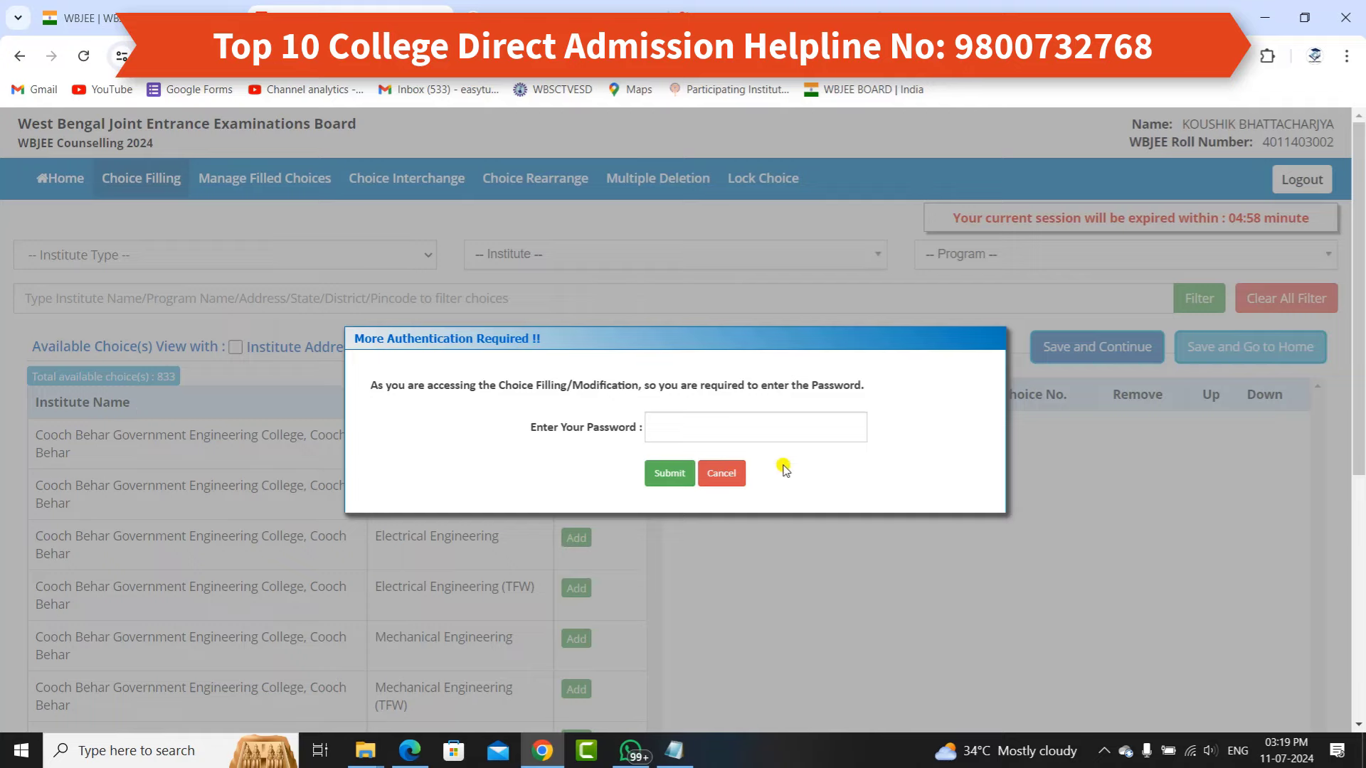
pyautogui.click(708, 425)
pyautogui.press('Return')
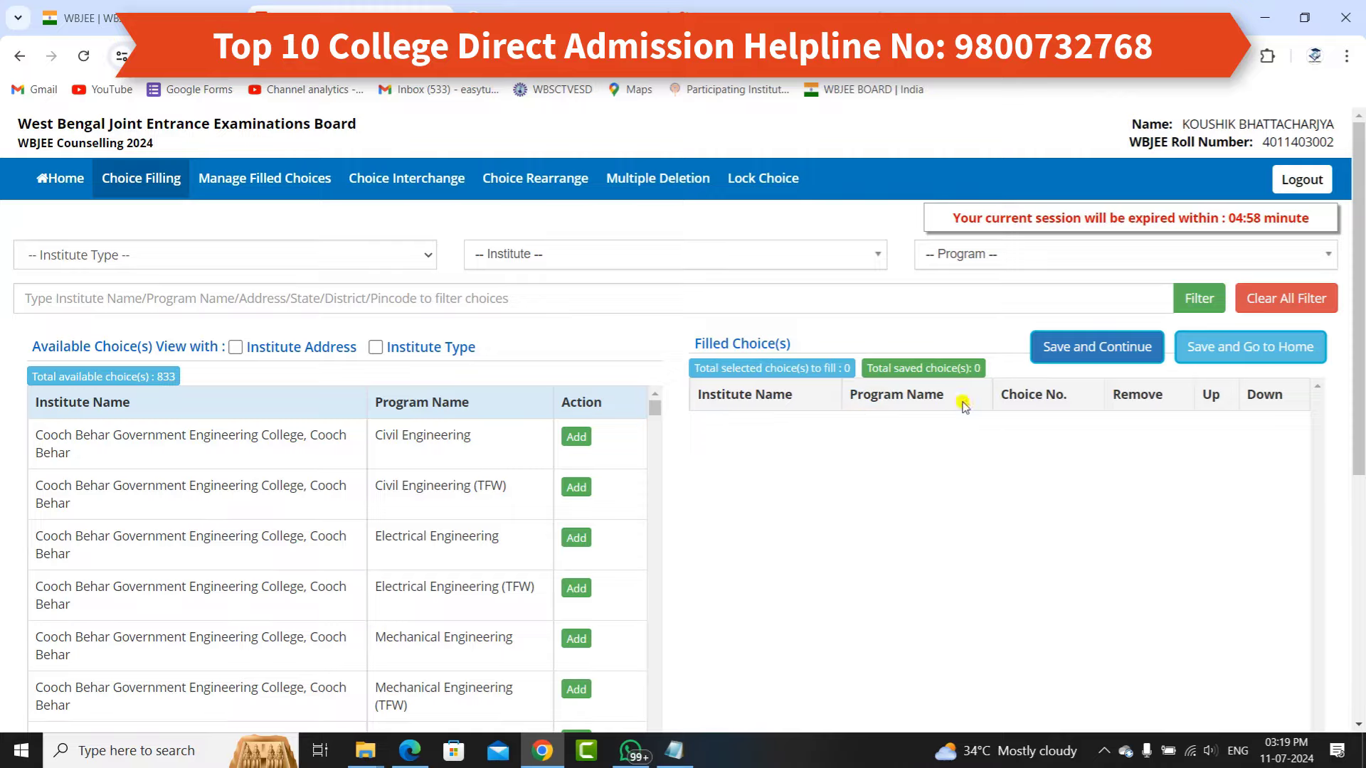
pyautogui.moveTo(1360, 351)
pyautogui.mouseDown()
pyautogui.moveTo(1361, 422)
pyautogui.moveTo(1361, 342)
pyautogui.mouseUp()
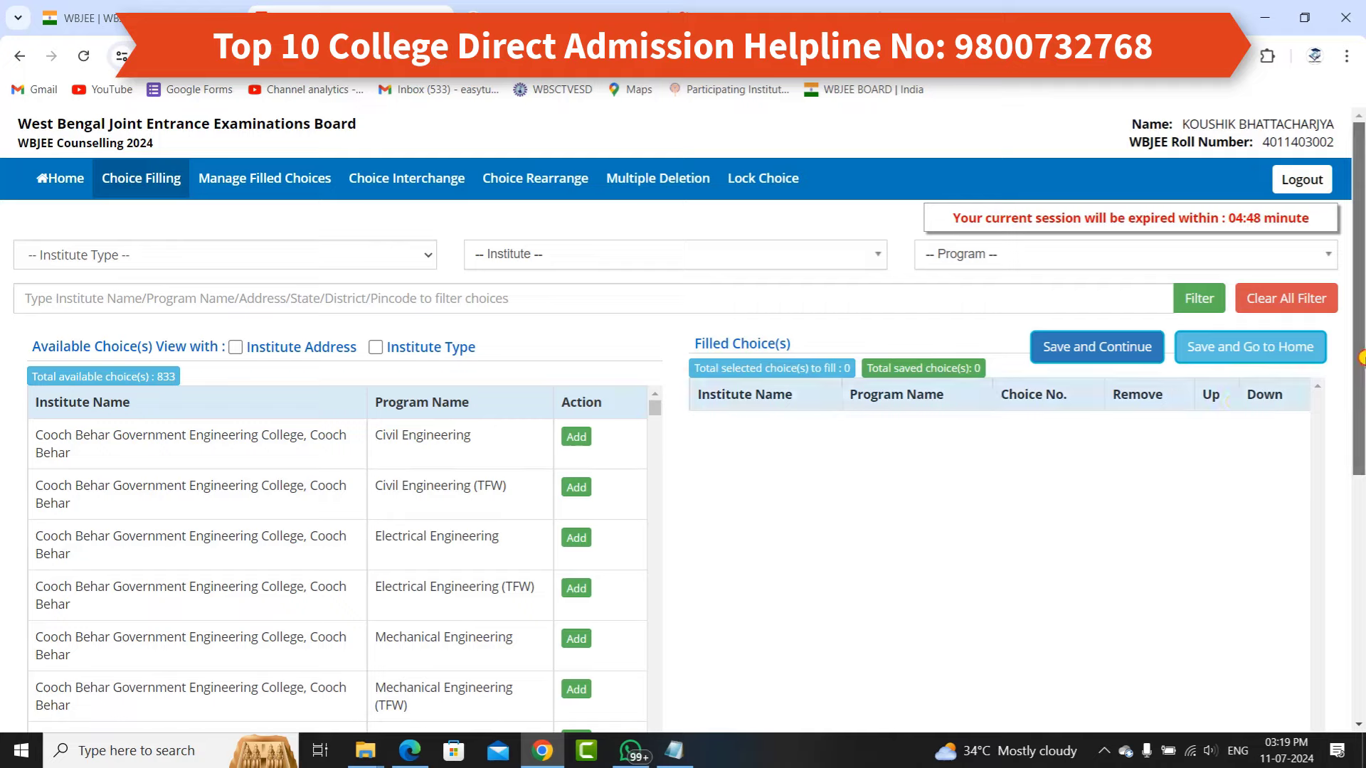
pyautogui.scroll(-1, 1362, 384)
pyautogui.moveTo(1362, 400); pyautogui.dragTo(1361, 399)
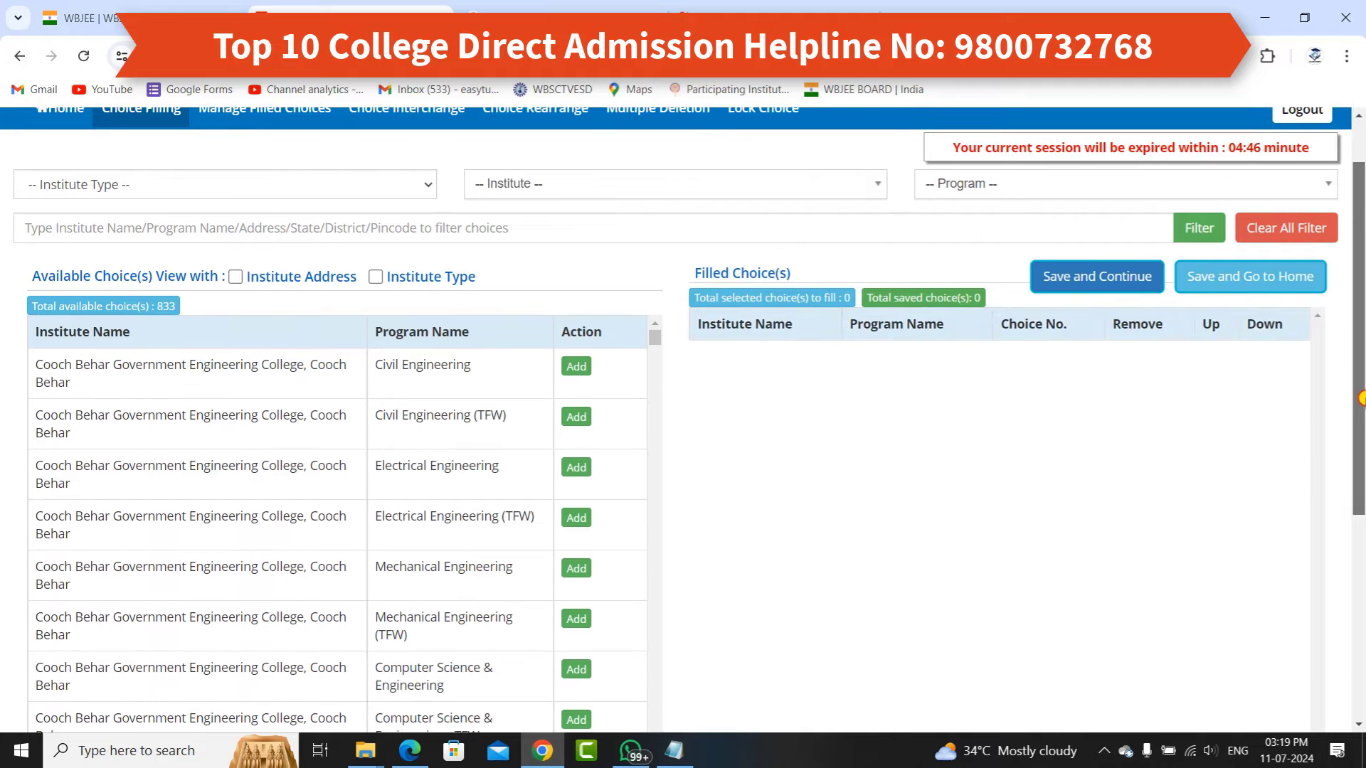
pyautogui.scroll(1, 1362, 398)
pyautogui.scroll(-1, 1361, 398)
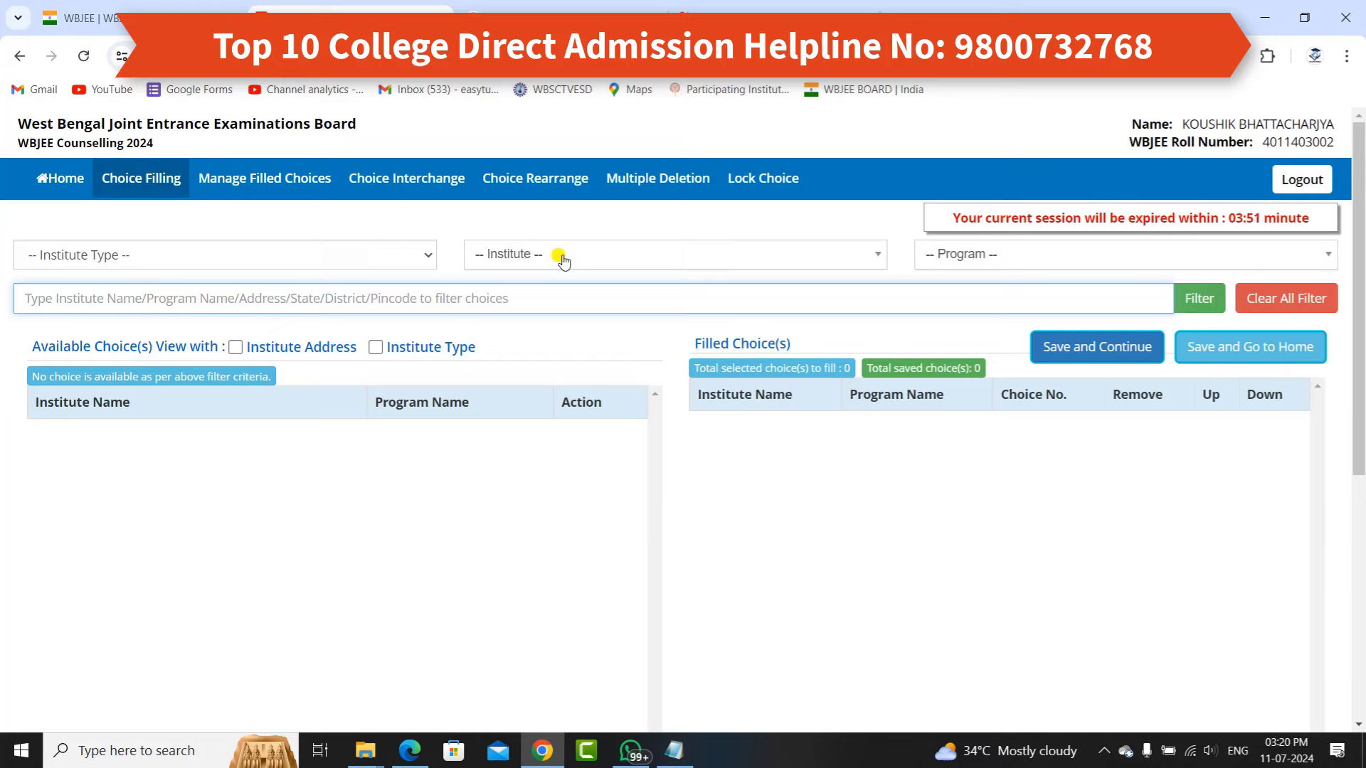
# Search the institute filter for "KAL" and limit the available choices to Kalyani Goverment Engineering College, Kalyani, Nadia.
pyautogui.click(560, 257)
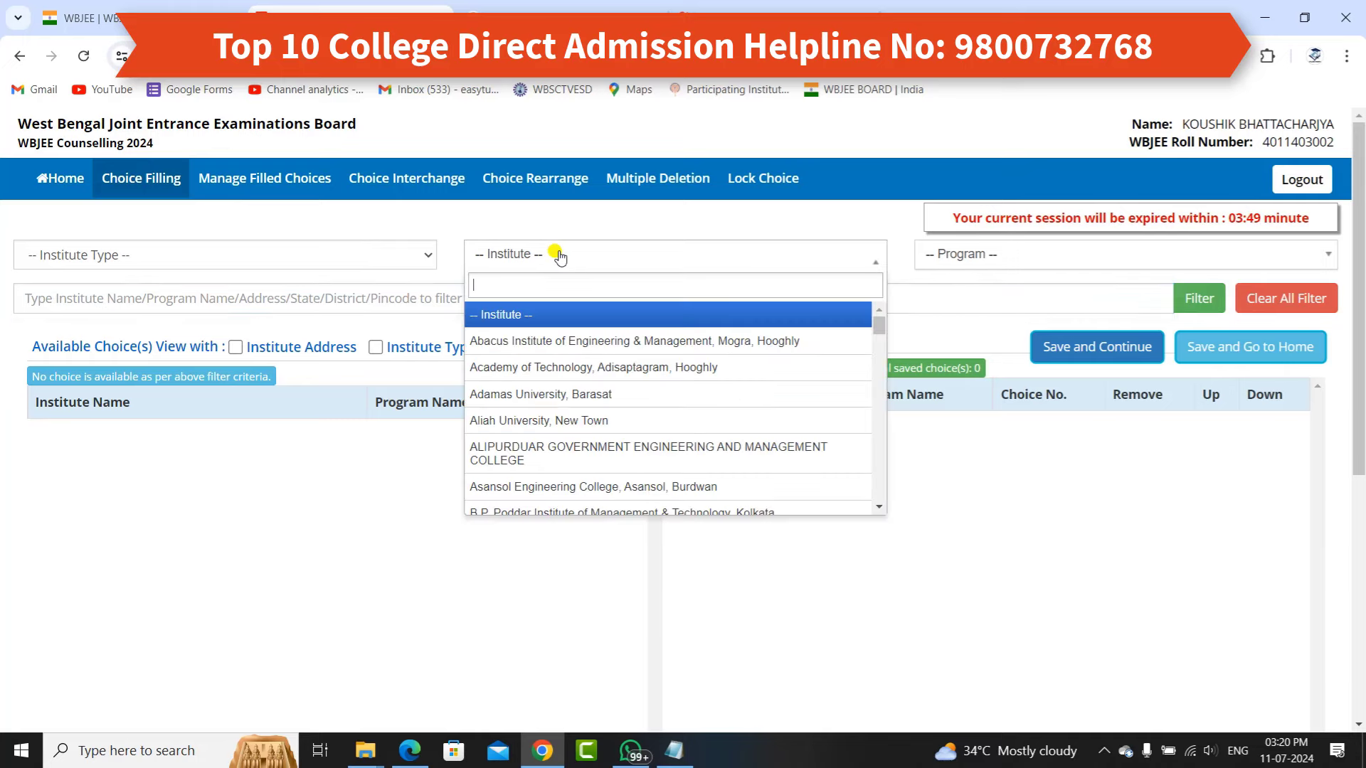
pyautogui.write('KAL')
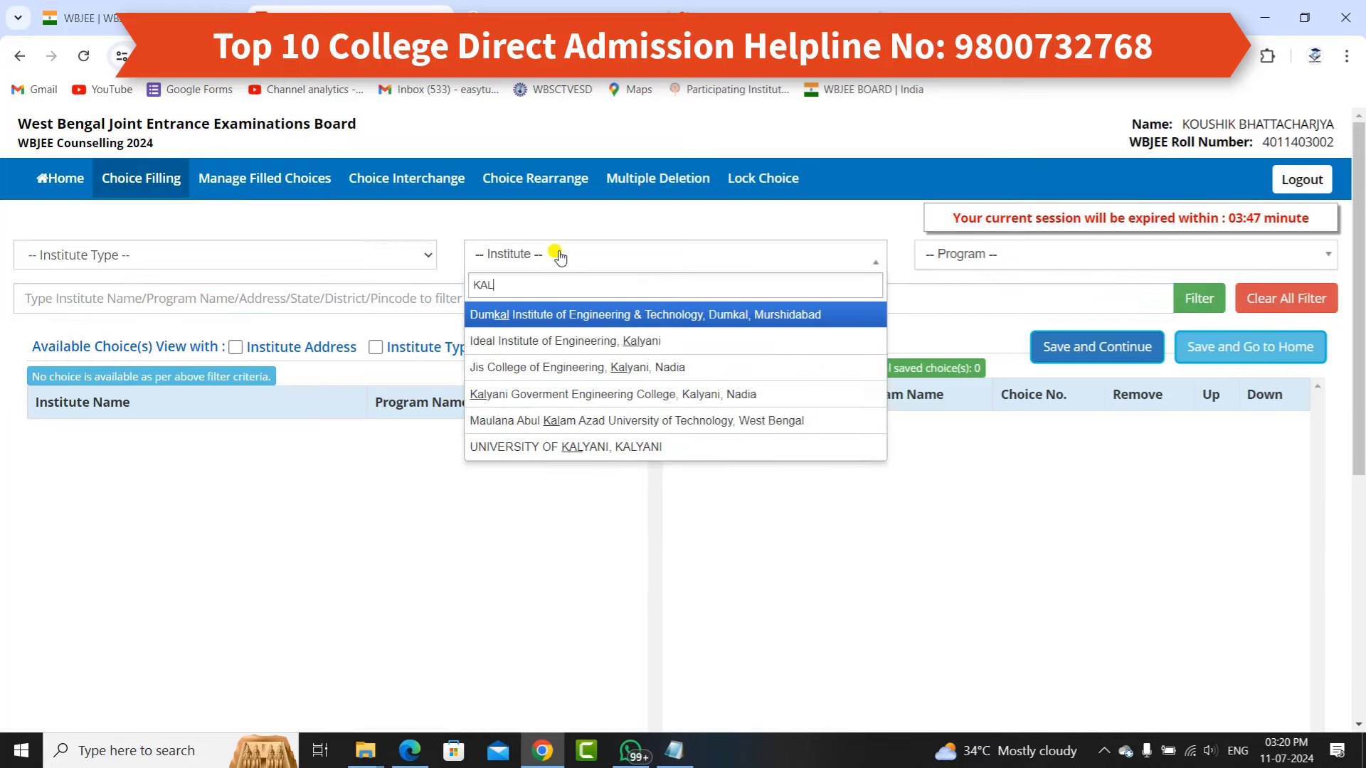
pyautogui.click(624, 399)
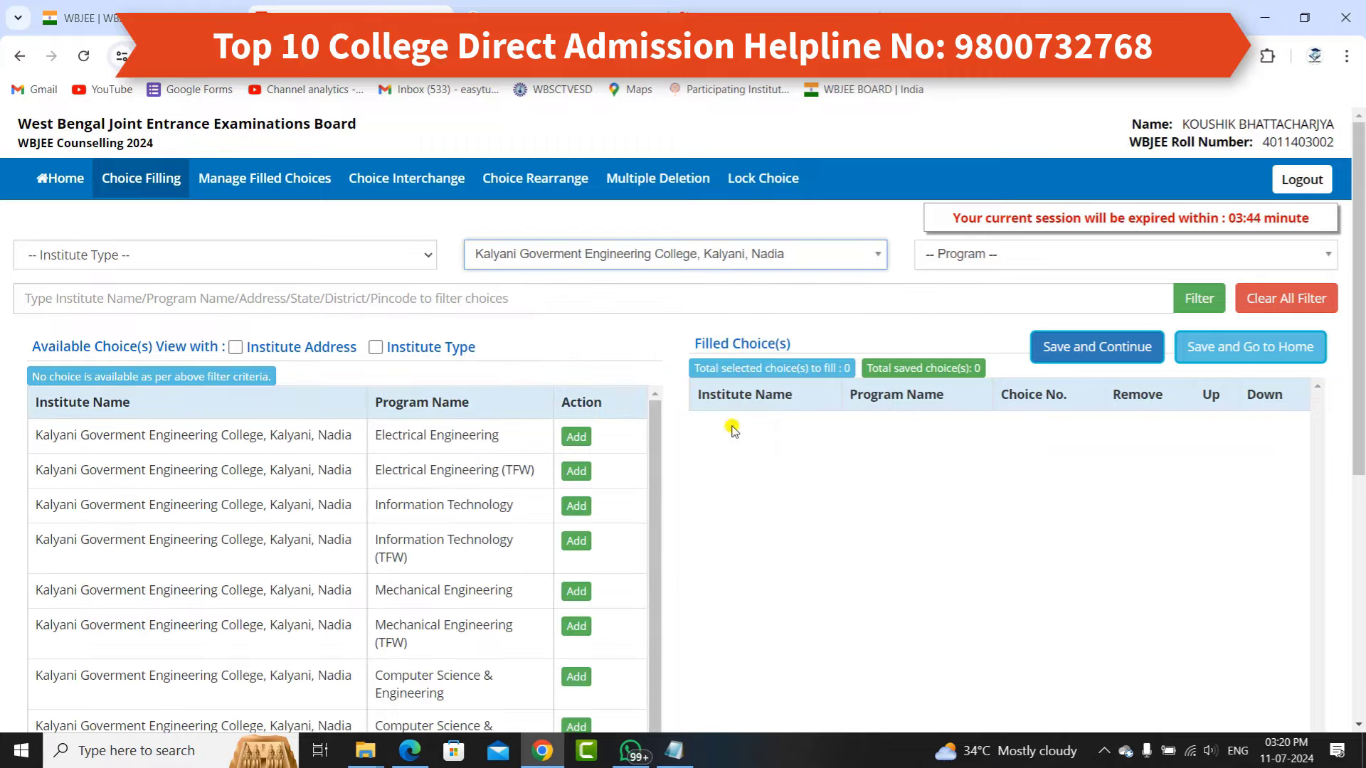
# Add Kalyani Goverment Engineering College's Computer Science & Engineering - TFW program to the filled choices.
pyautogui.moveTo(1360, 350); pyautogui.dragTo(1351, 428)
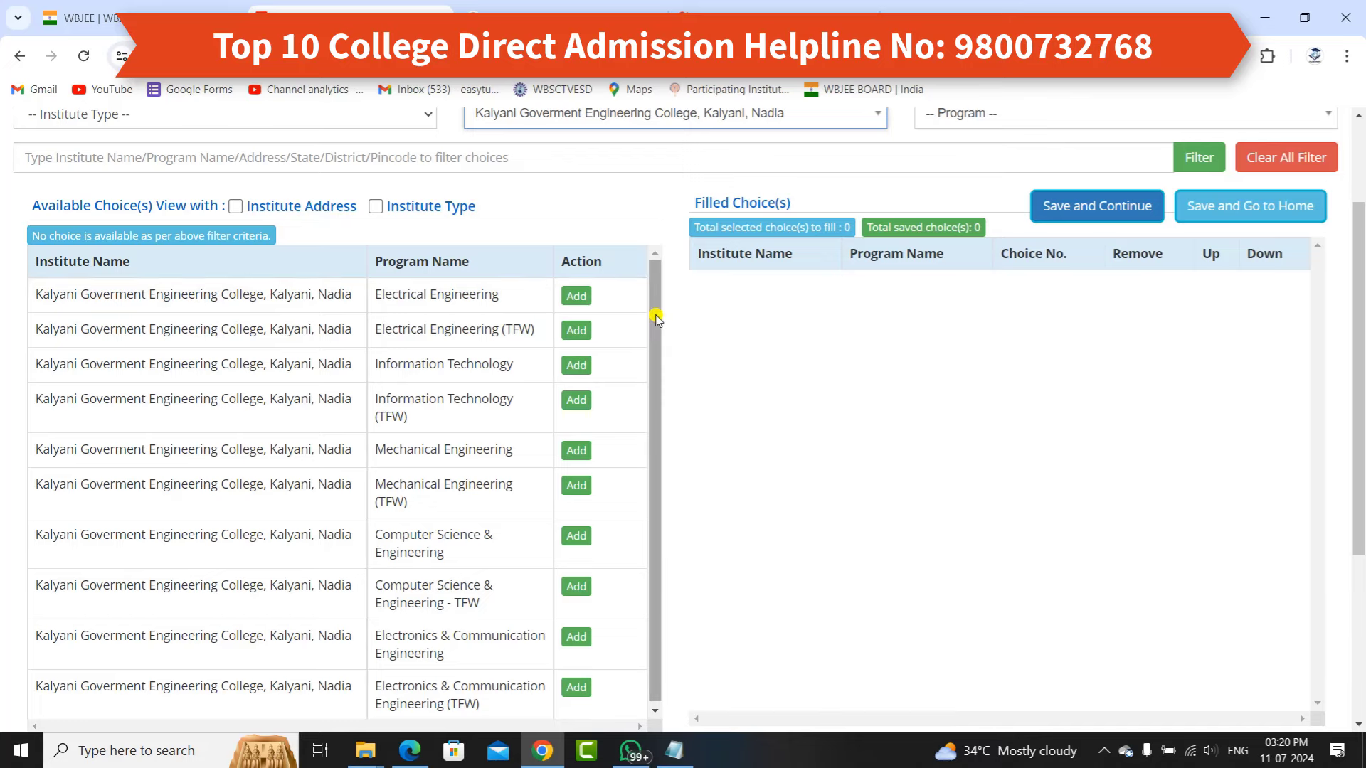
pyautogui.moveTo(655, 314); pyautogui.dragTo(661, 432)
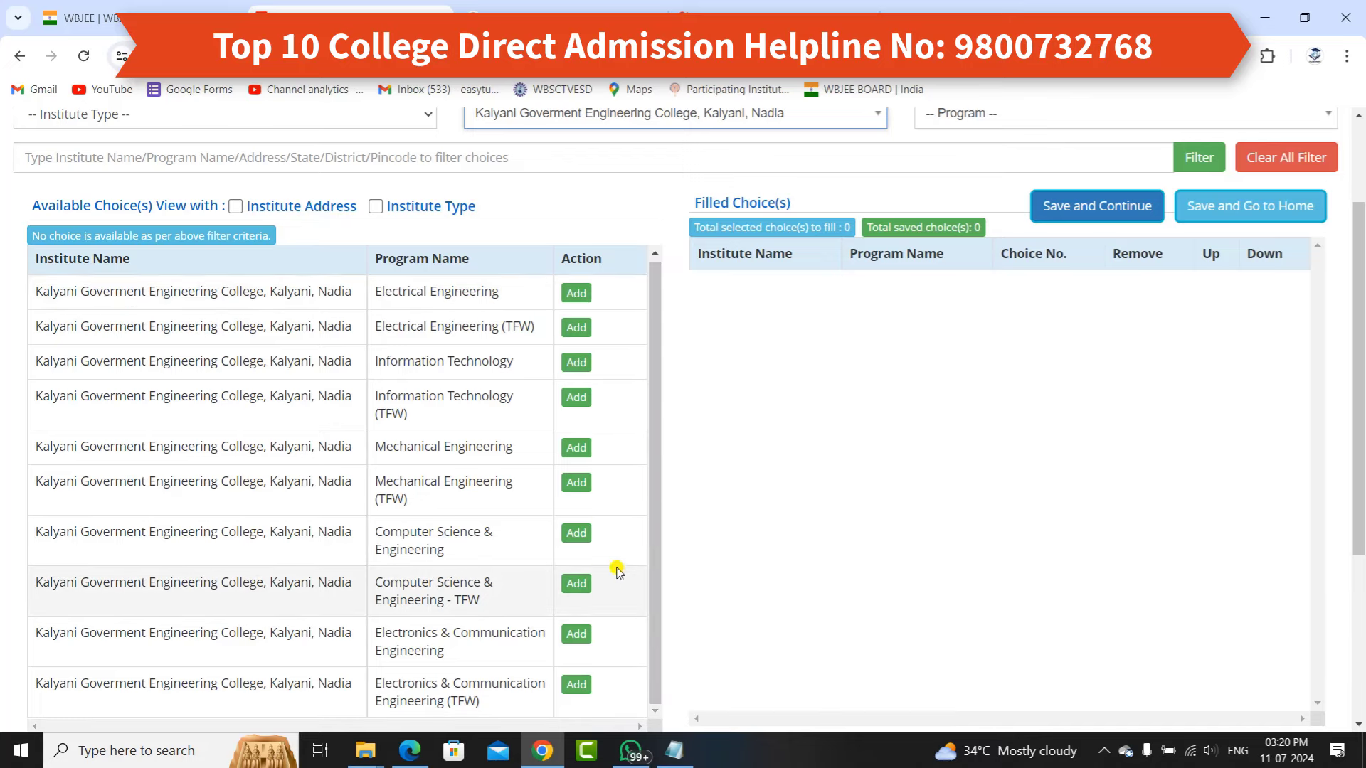
pyautogui.click(575, 584)
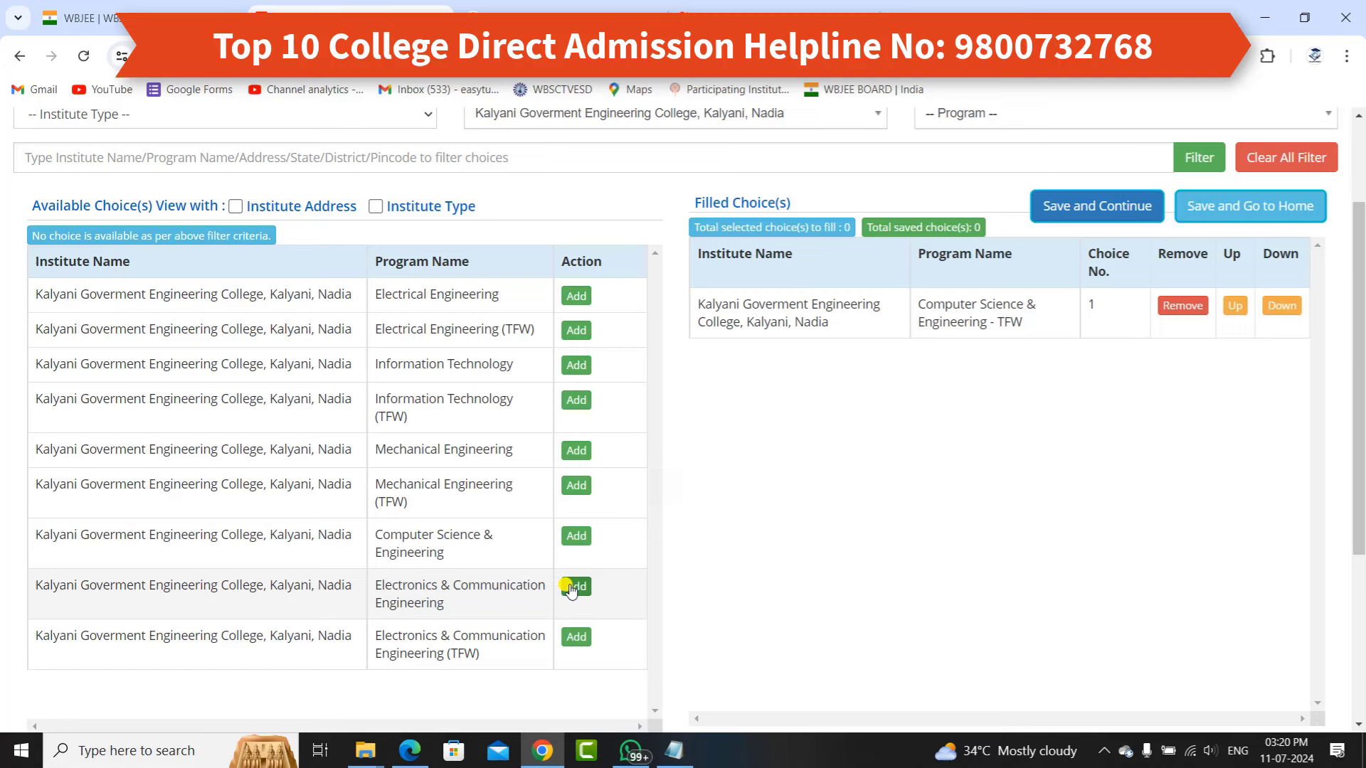